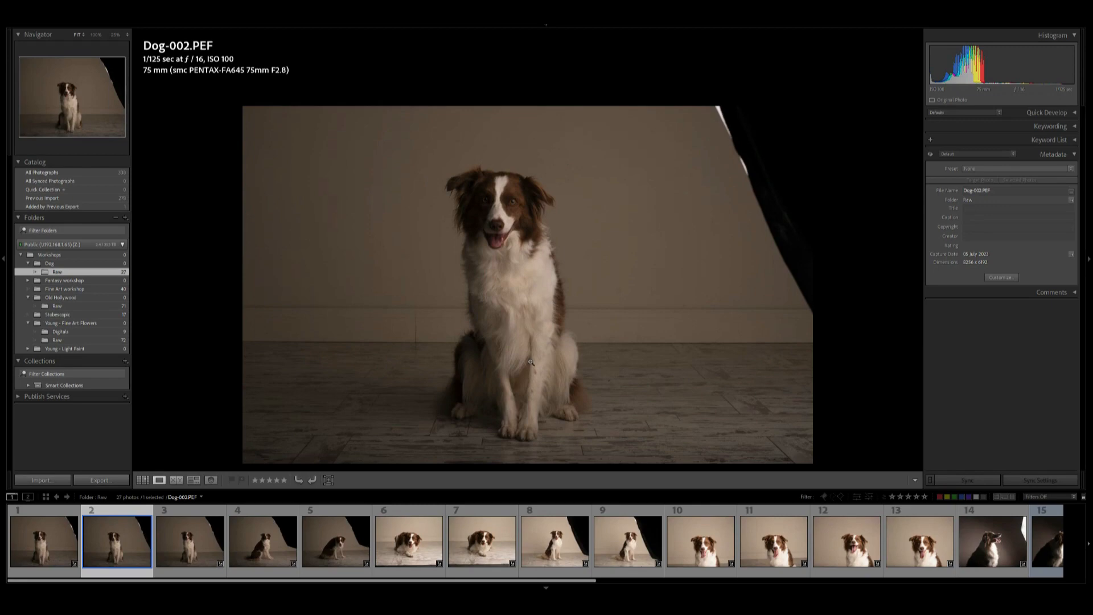
Crop Dog-002.PEF to an upright frame around the sitting dog, excluding the dark area beyond the backdrop's edge.
key("r")
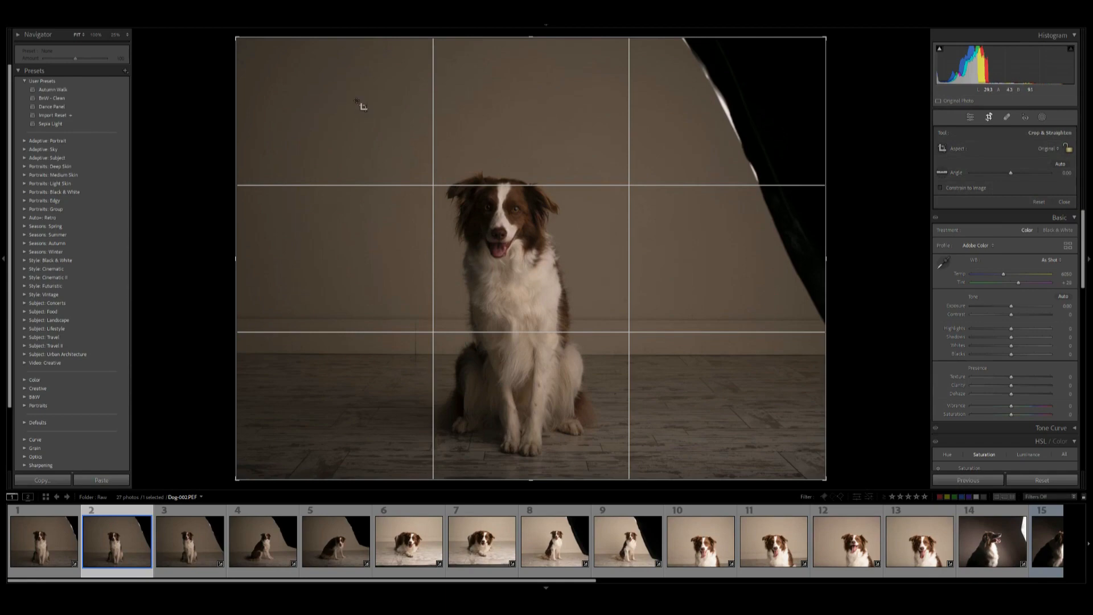
left_click_drag(345, 98, 683, 482)
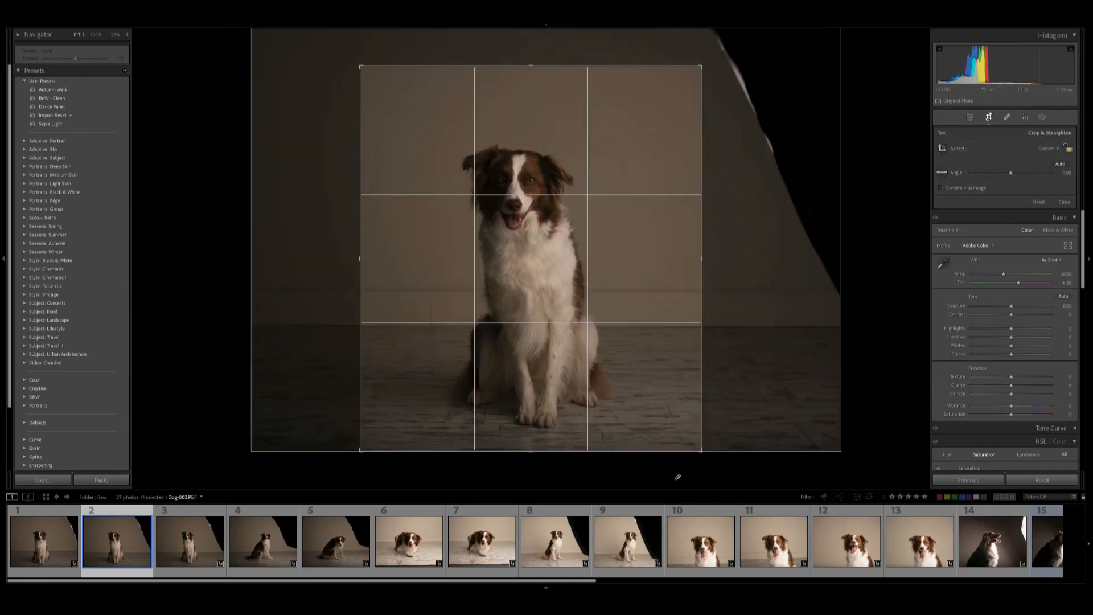
left_click_drag(551, 366, 554, 358)
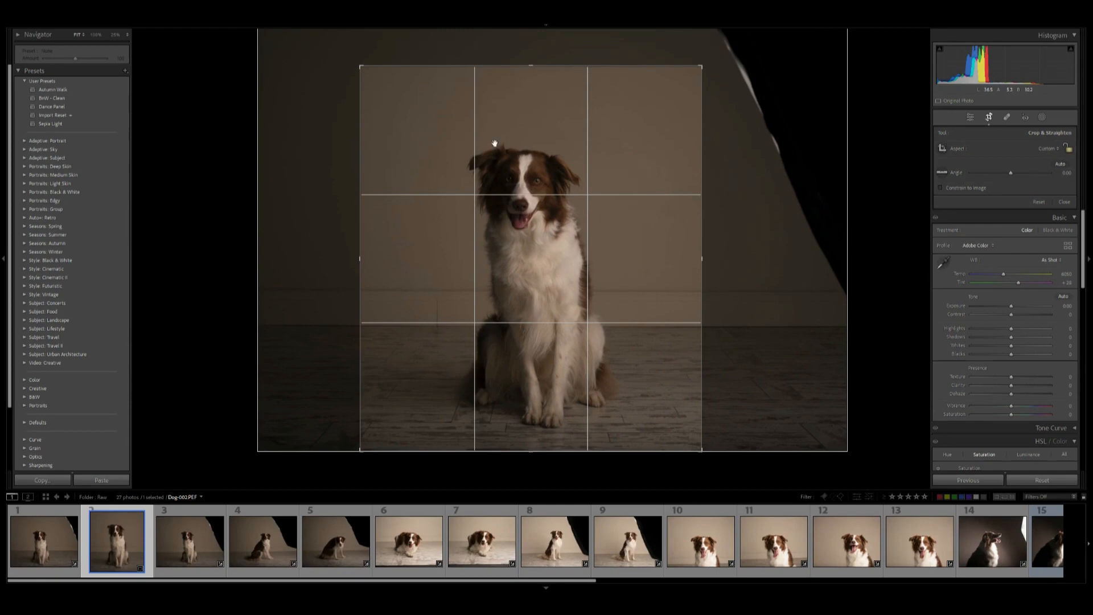
mouse_move(701, 66)
left_mouse_down()
mouse_move(700, 51)
mouse_move(686, 78)
left_mouse_up()
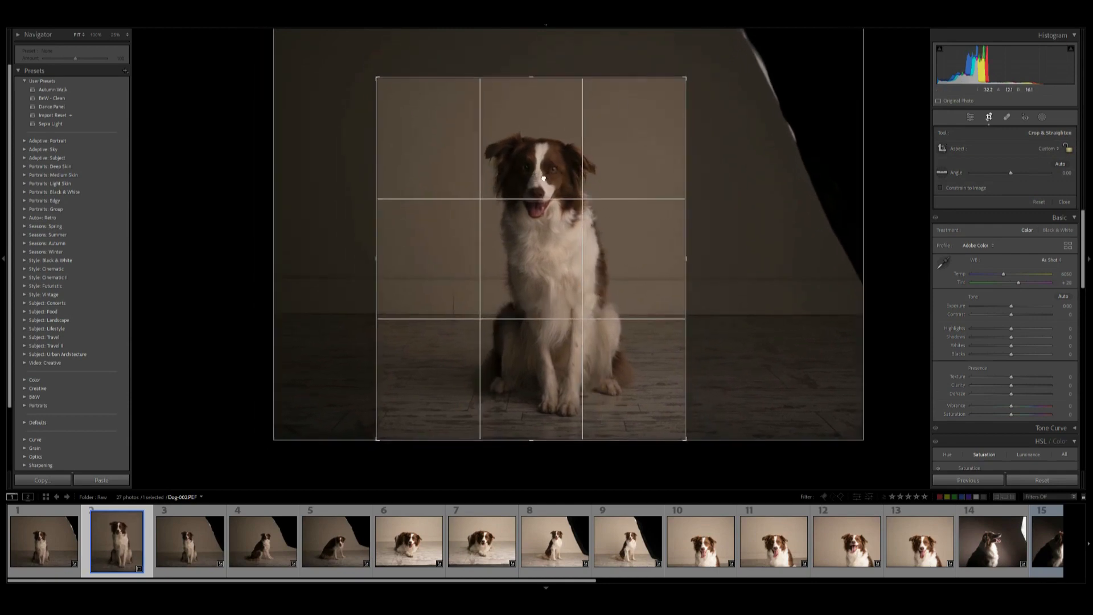
left_click_drag(543, 179, 539, 155)
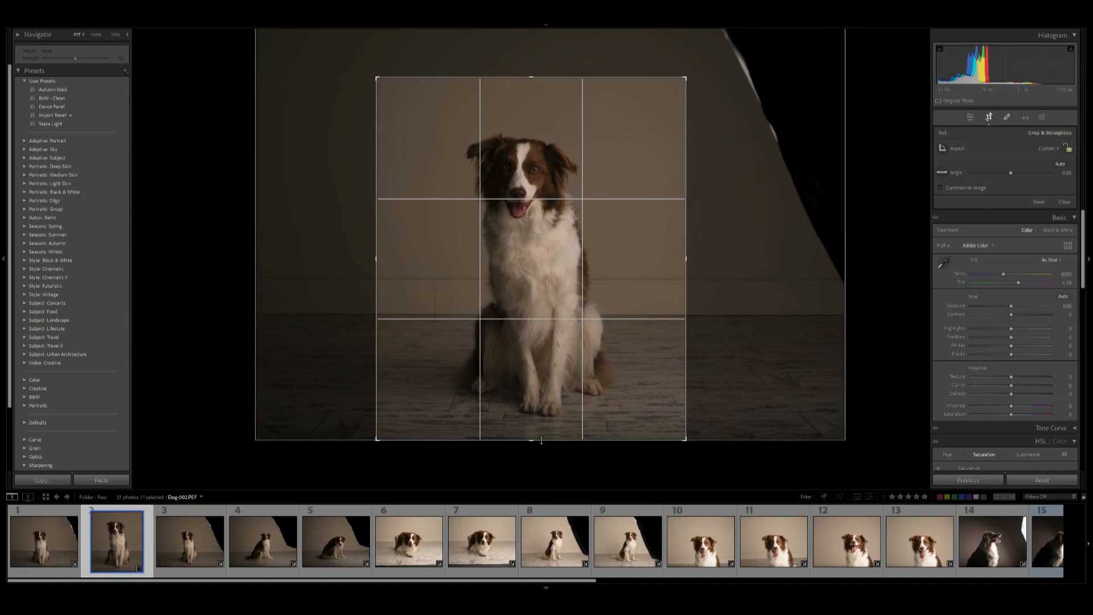
key("Return")
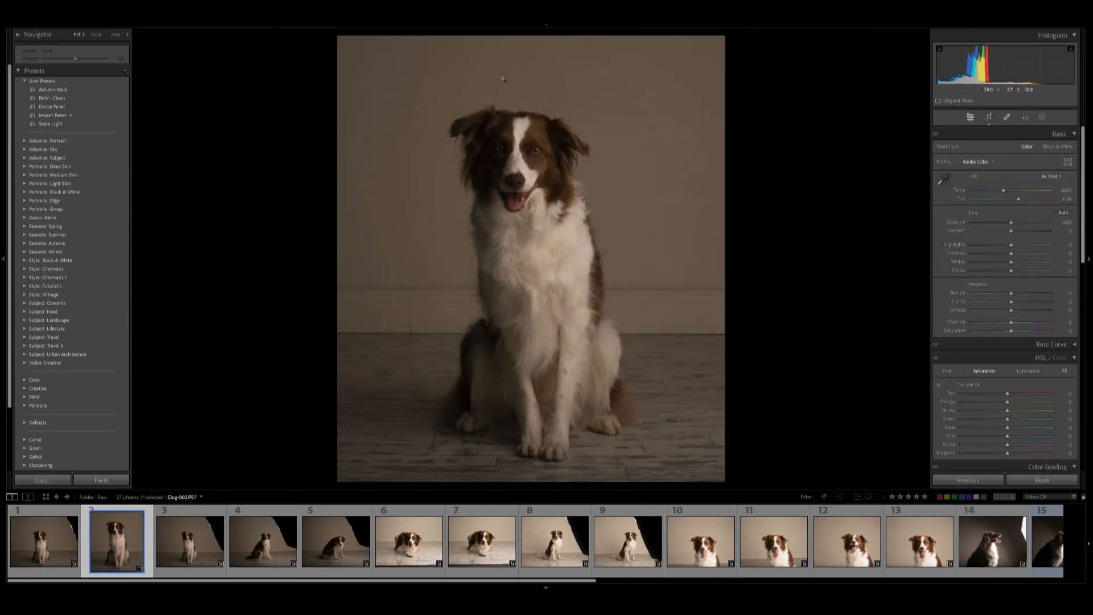
key("r")
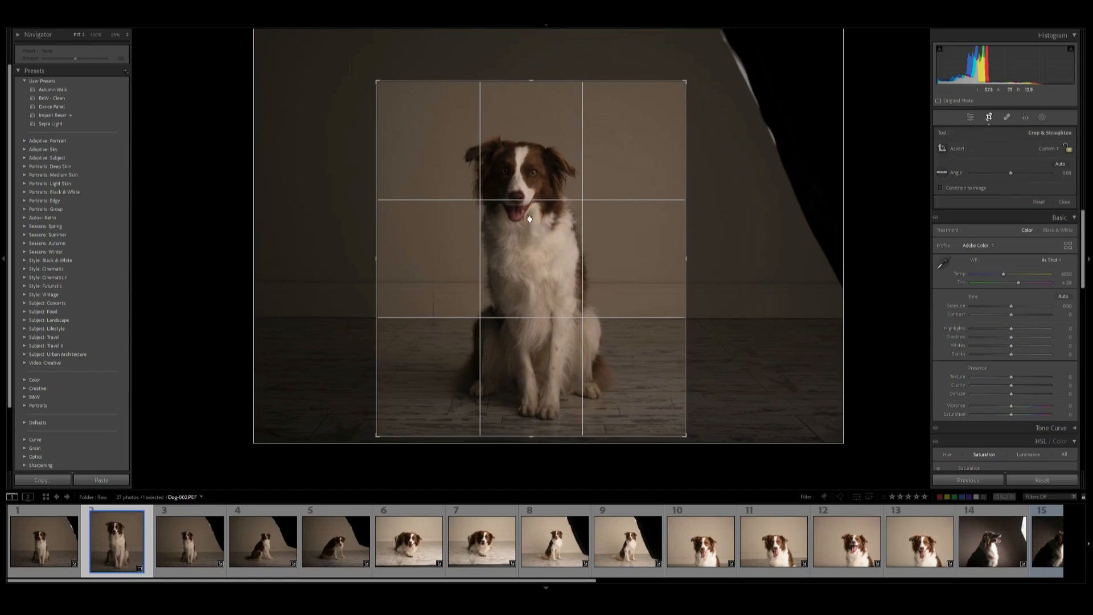
key("Return")
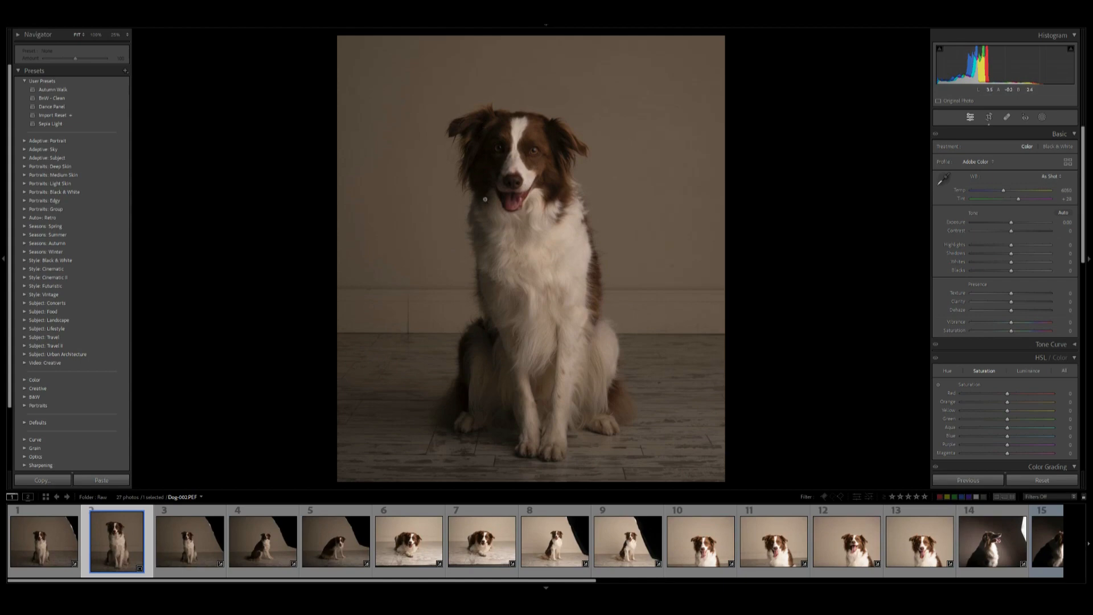
Check the dog's face up close, set the photo's highlights to -70 and raise the shadows to +100.
left_click(502, 153)
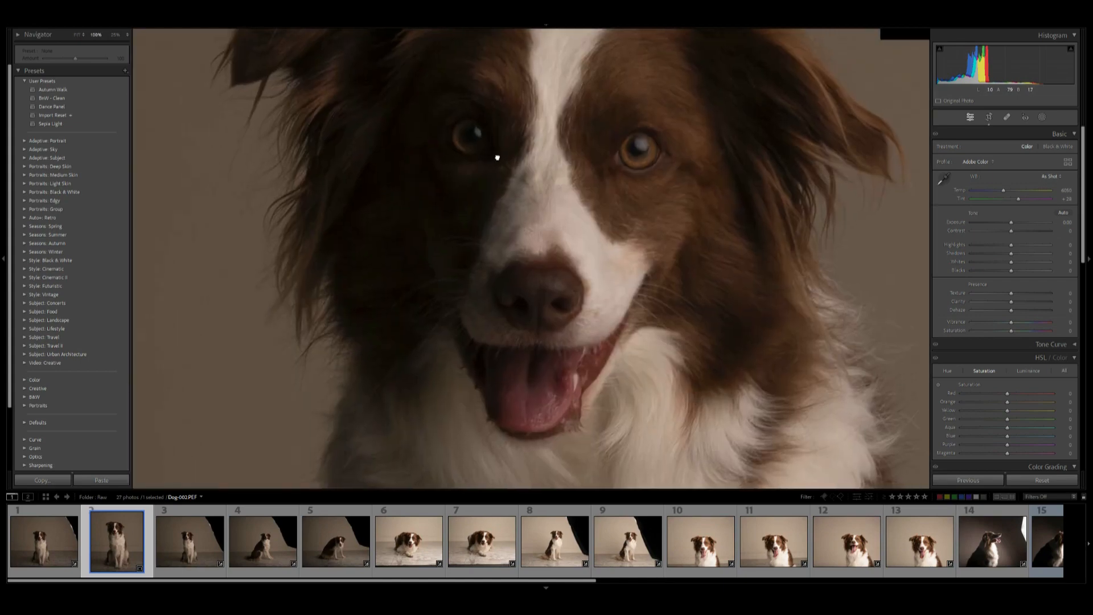
left_click(547, 202)
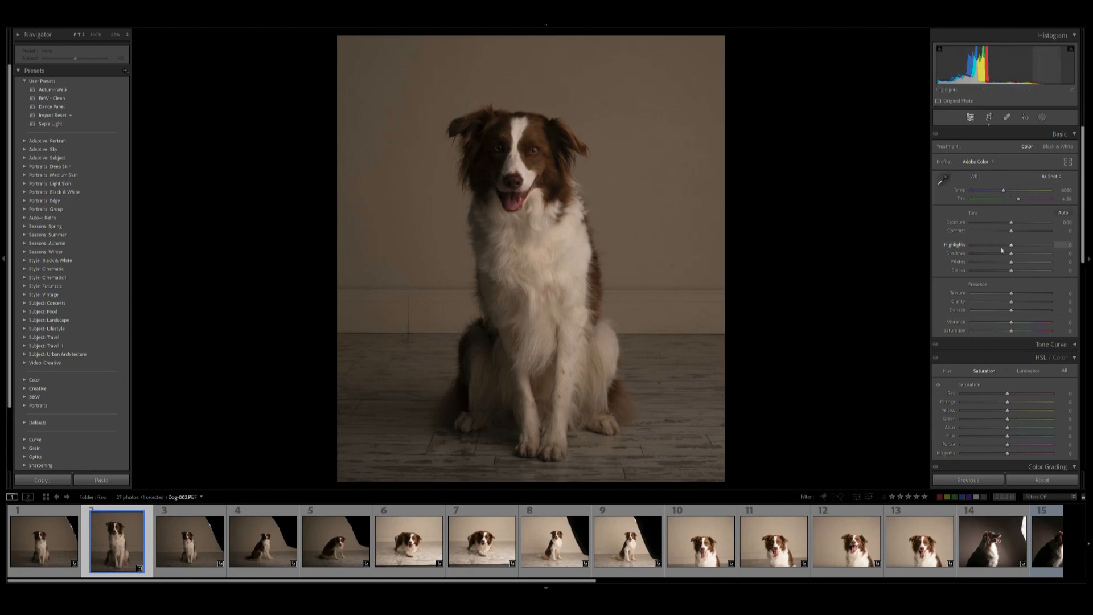
left_click_drag(1010, 247, 983, 247)
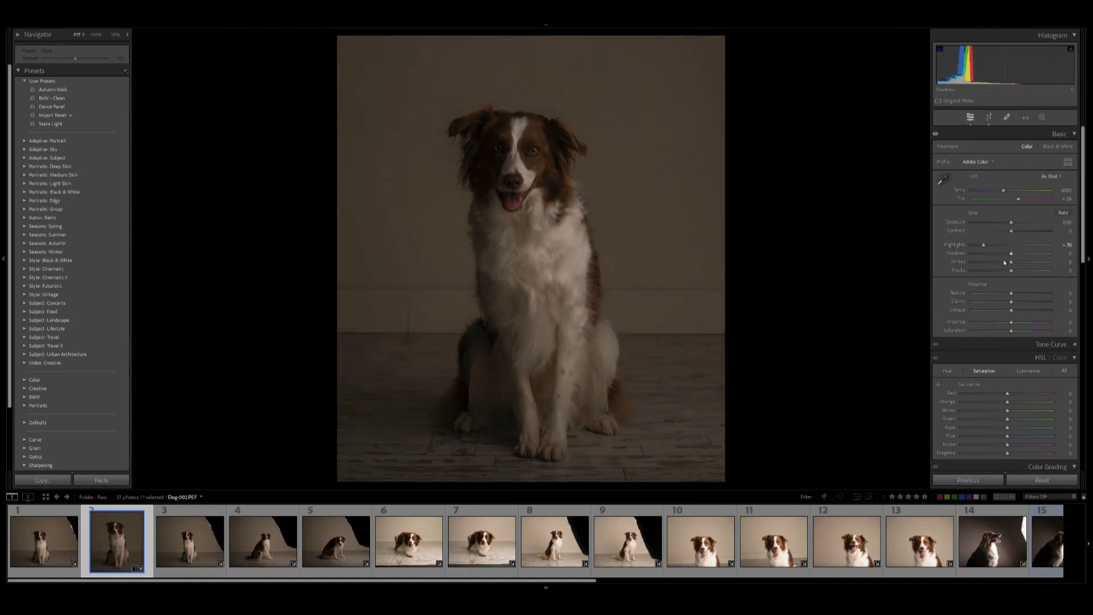
left_click_drag(1021, 257, 1051, 254)
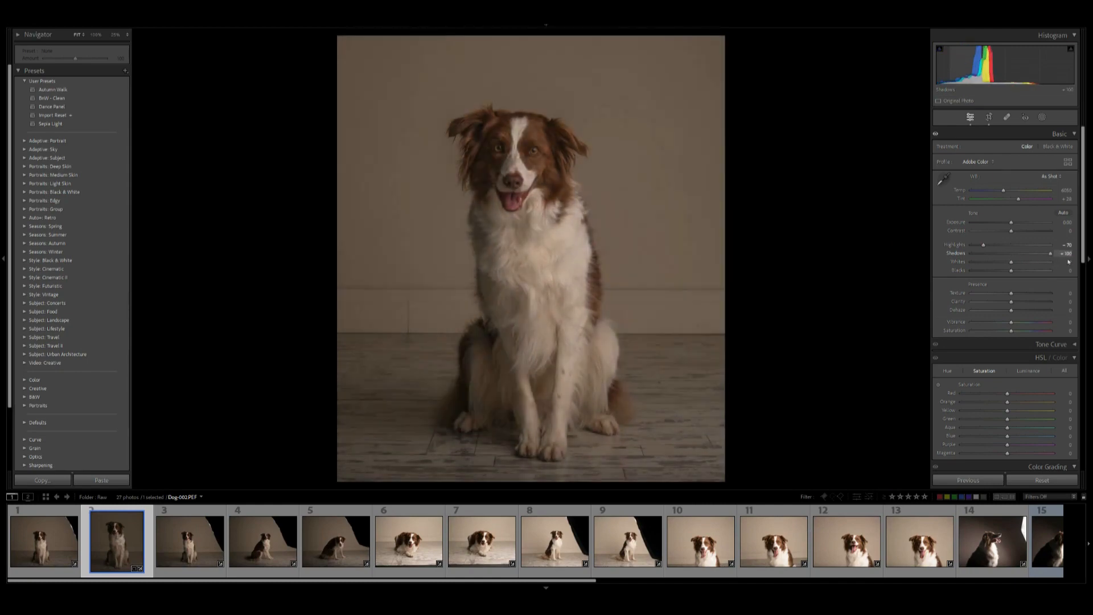
Examine the dog's face up close with and without the shadow lift, and compare the photo with its before version.
left_click(482, 156)
left_click_drag(488, 159, 572, 231)
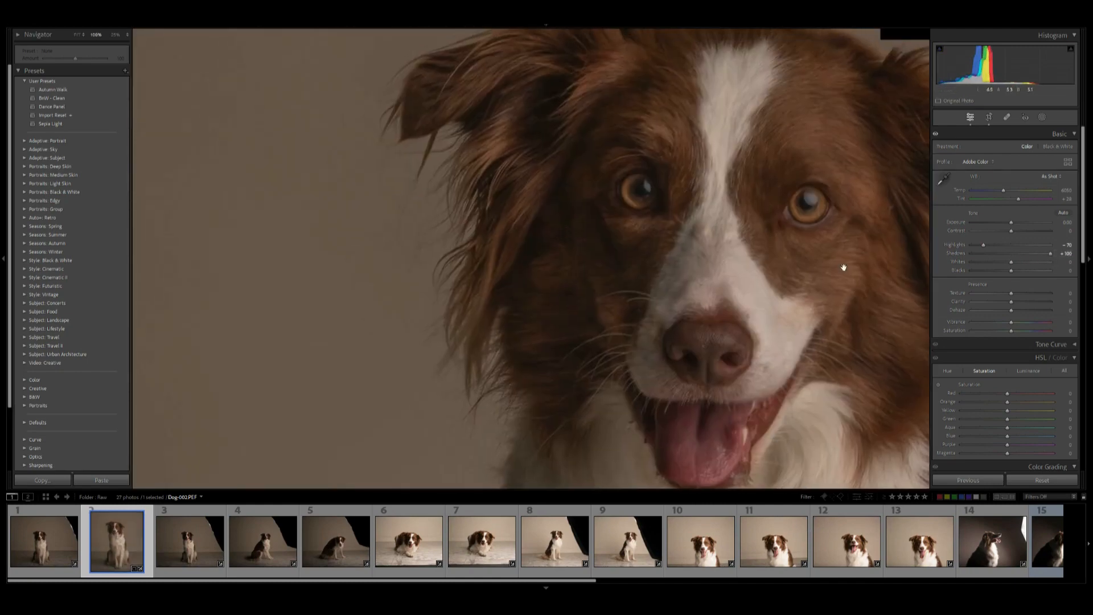
left_click(1010, 256)
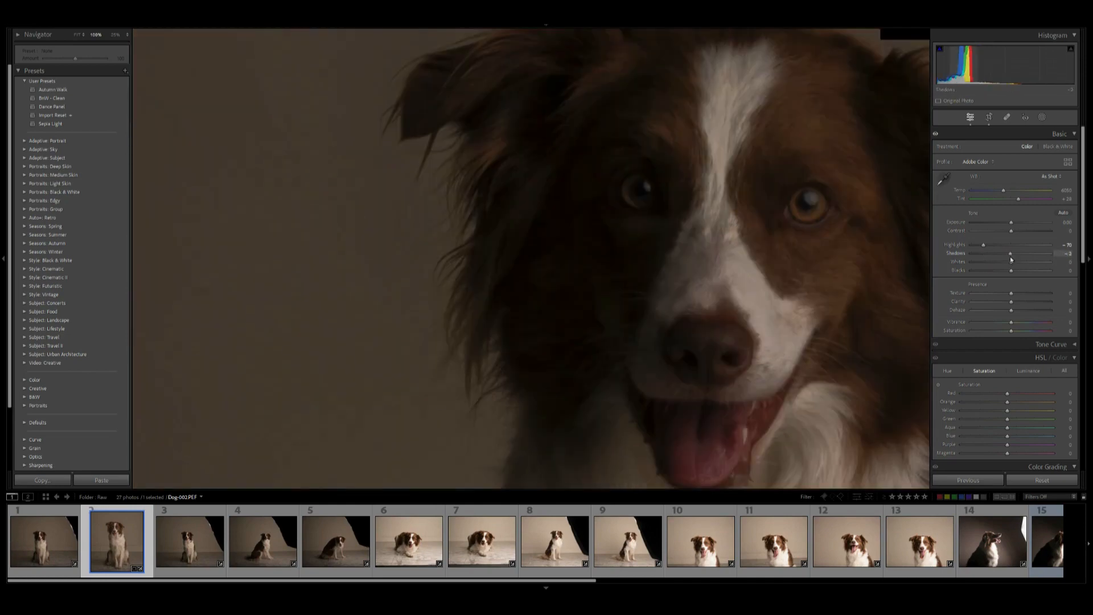
left_click_drag(1011, 259, 1077, 264)
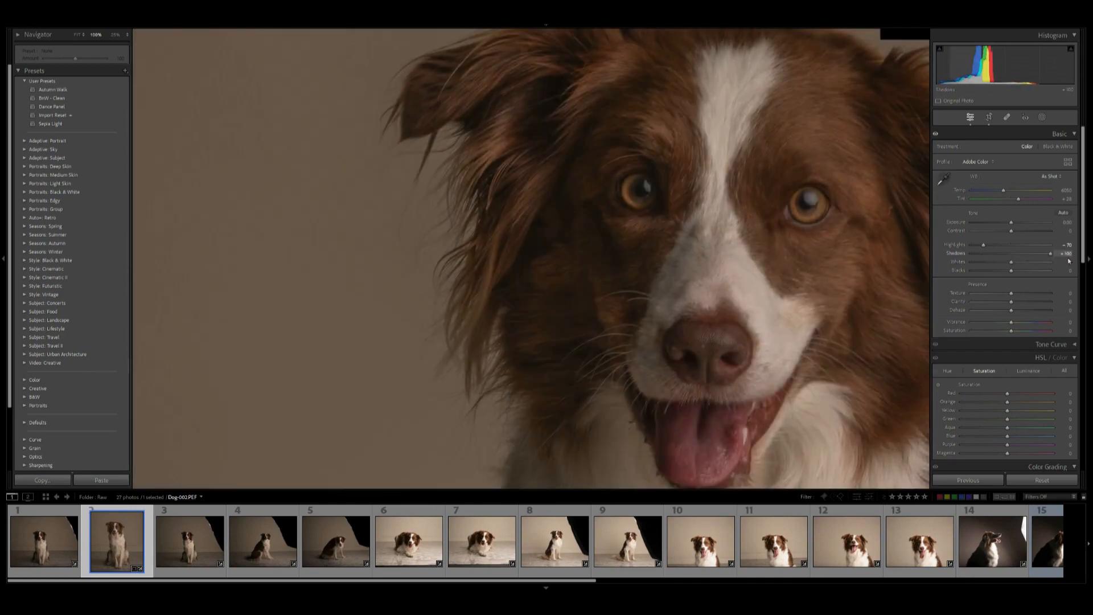
left_click(668, 194)
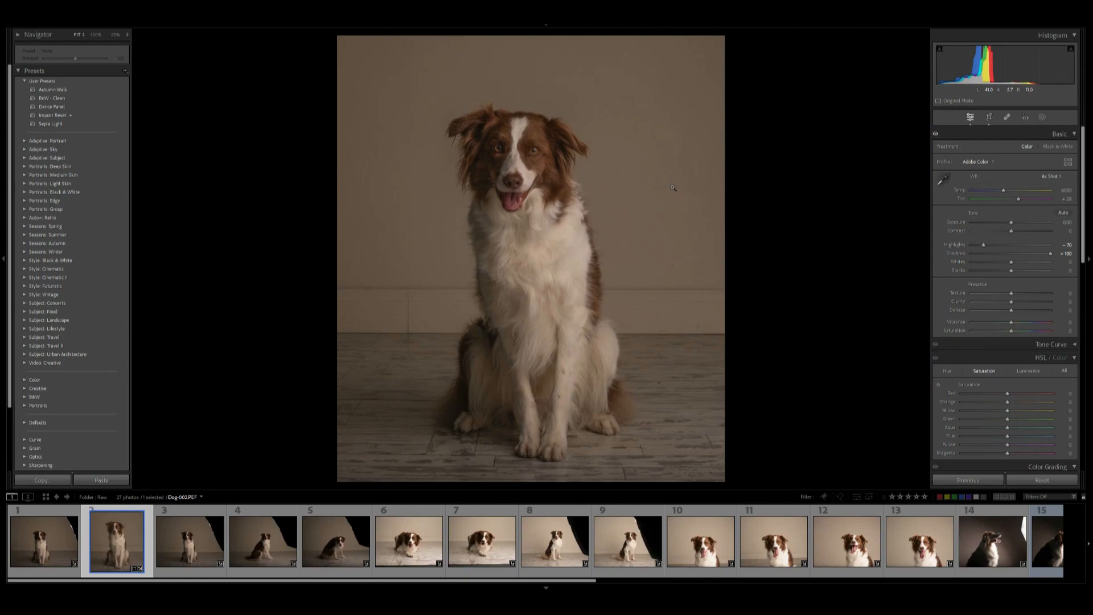
left_click(514, 179)
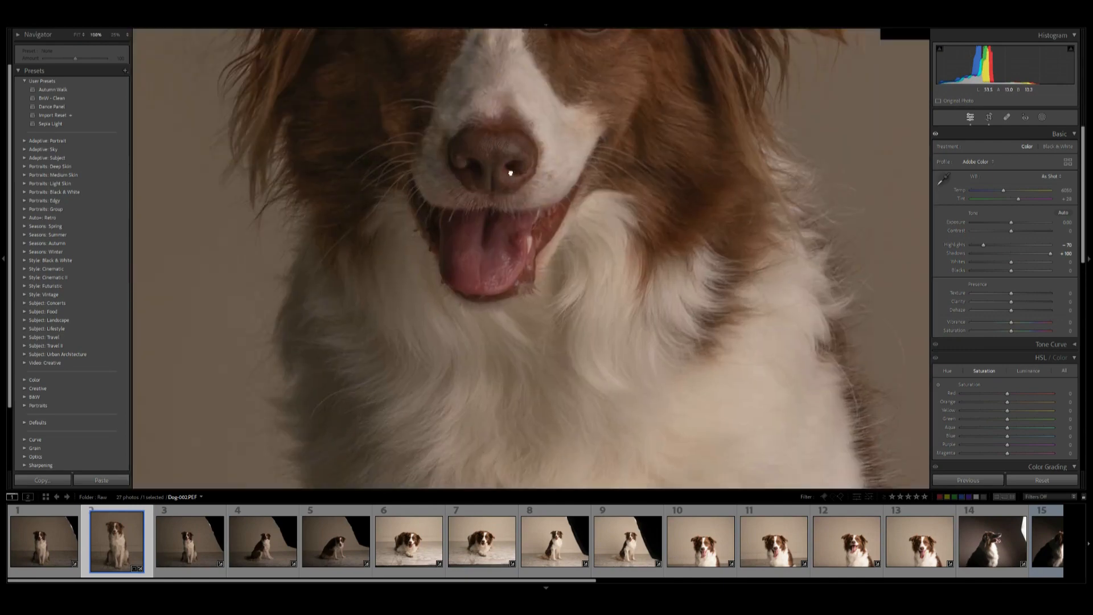
left_click(507, 168)
mouse_move(504, 86)
left_mouse_down()
mouse_move(505, 134)
mouse_move(500, 80)
left_mouse_up()
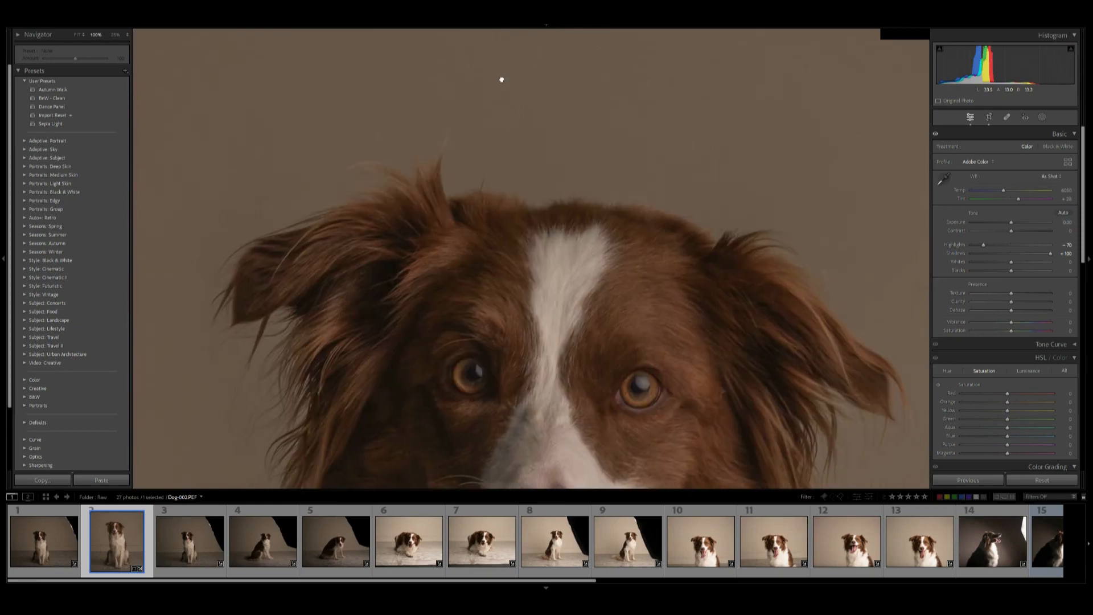
left_click(499, 79)
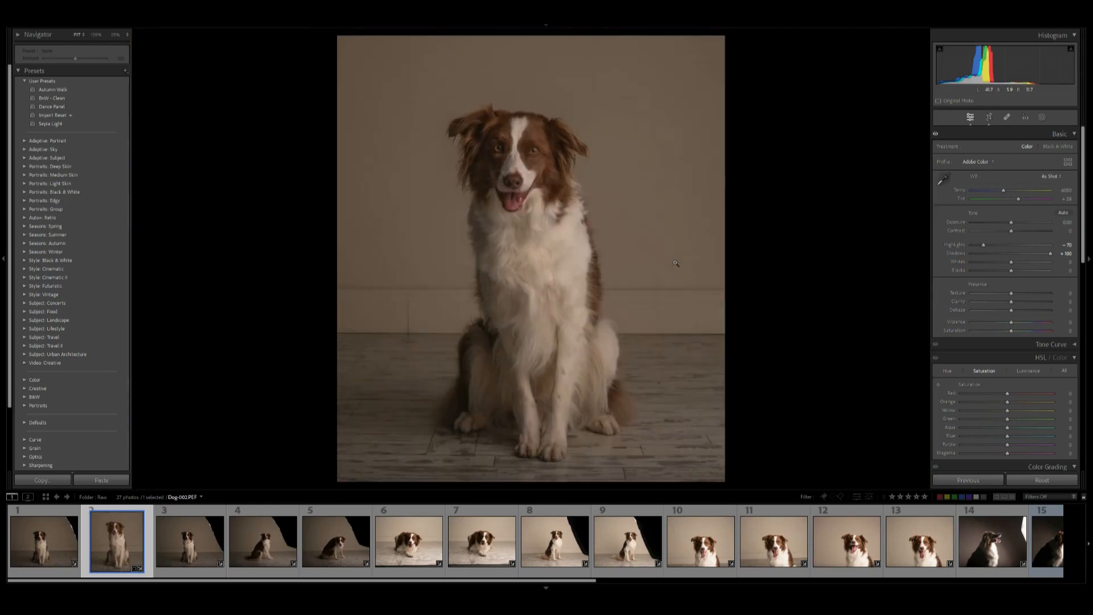
key("backslash")
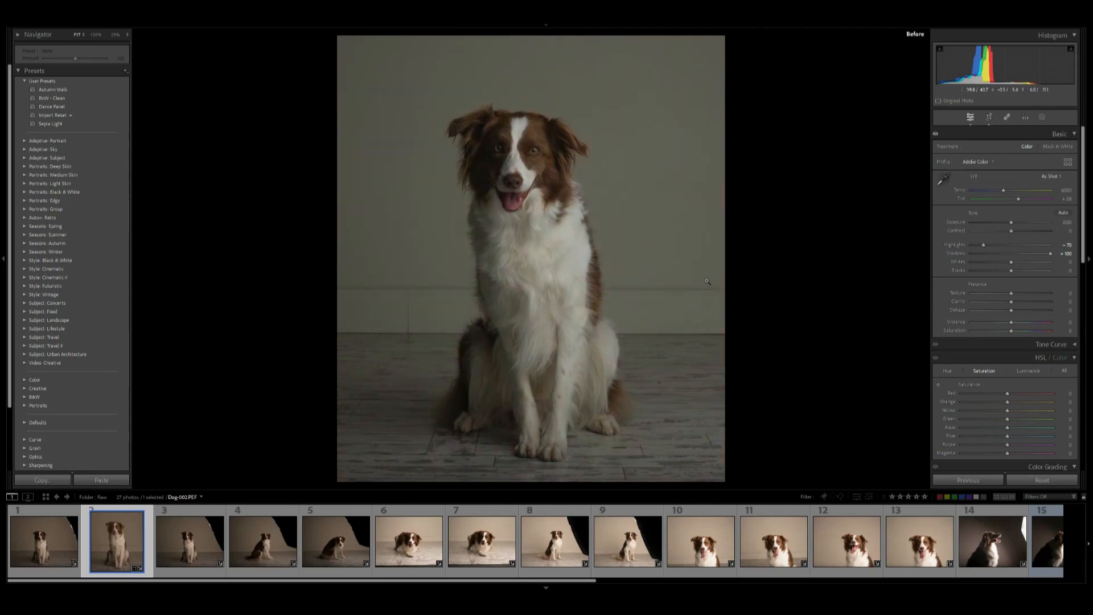
key("backslash")
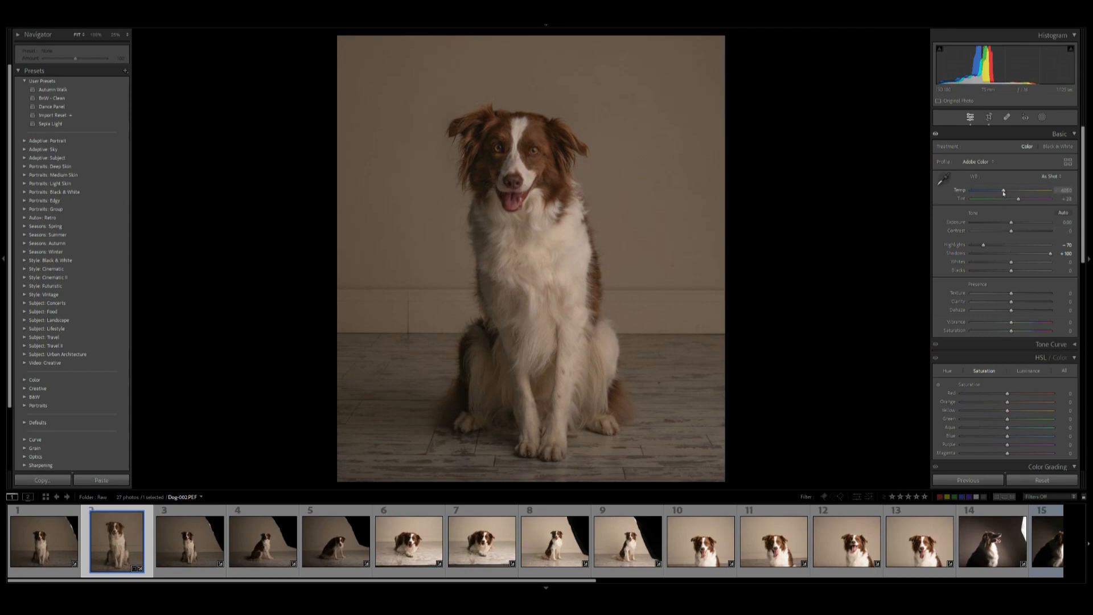
Set the photo's colour temperature to 6000 and its exposure to +0.46.
left_click_drag(1003, 193, 1002, 193)
left_click_drag(1003, 194, 1004, 197)
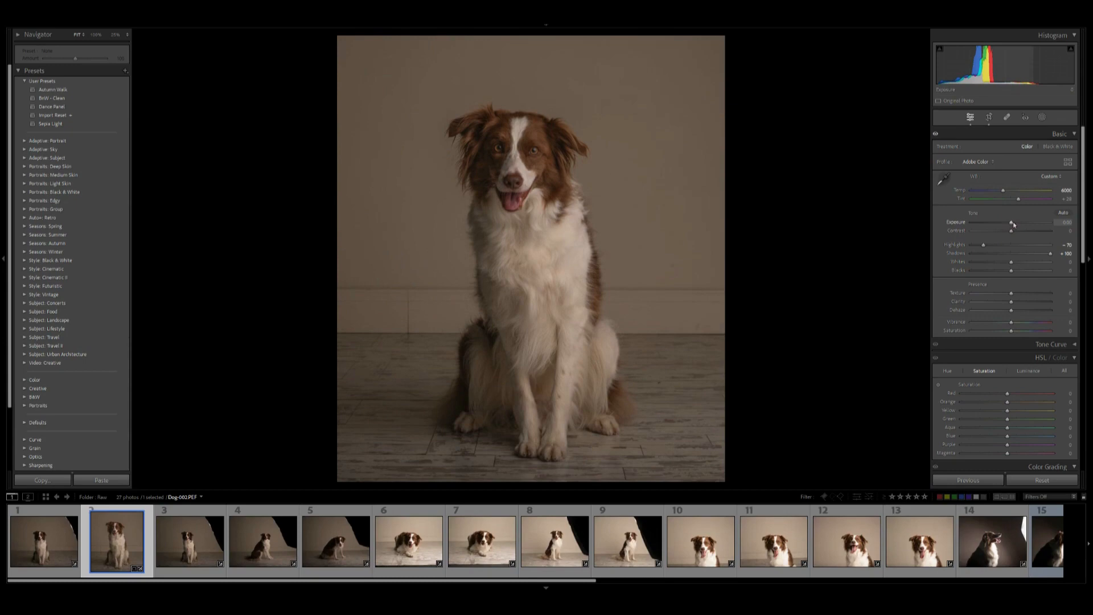
left_click_drag(1012, 223, 1016, 226)
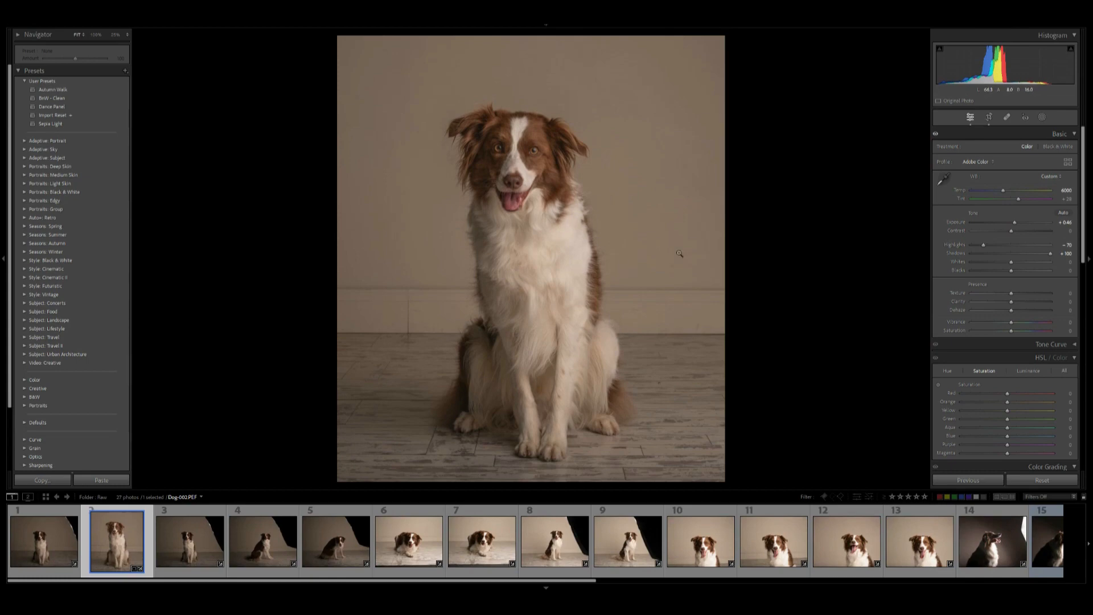
Try raising the photo's whites to +53, and undo that change.
left_click_drag(1067, 68, 1089, 76)
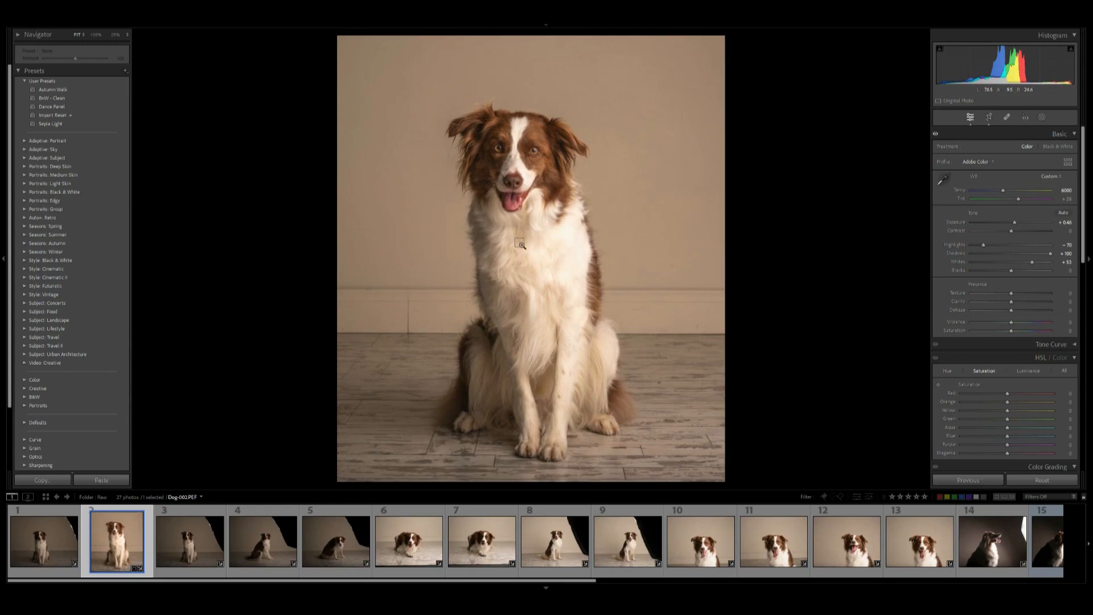
key("ctrl+z")
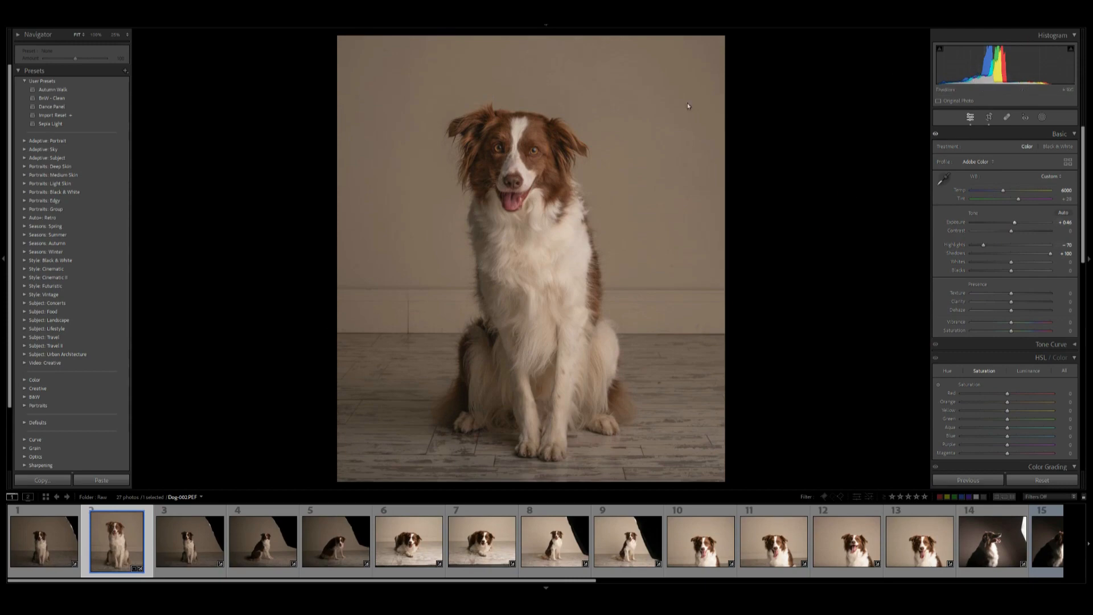
Paint a size 6 brush mask over both eye areas, raising its exposure slightly, contrast to about 24 and highlights to about 46.
left_click(1041, 117)
left_click(957, 198)
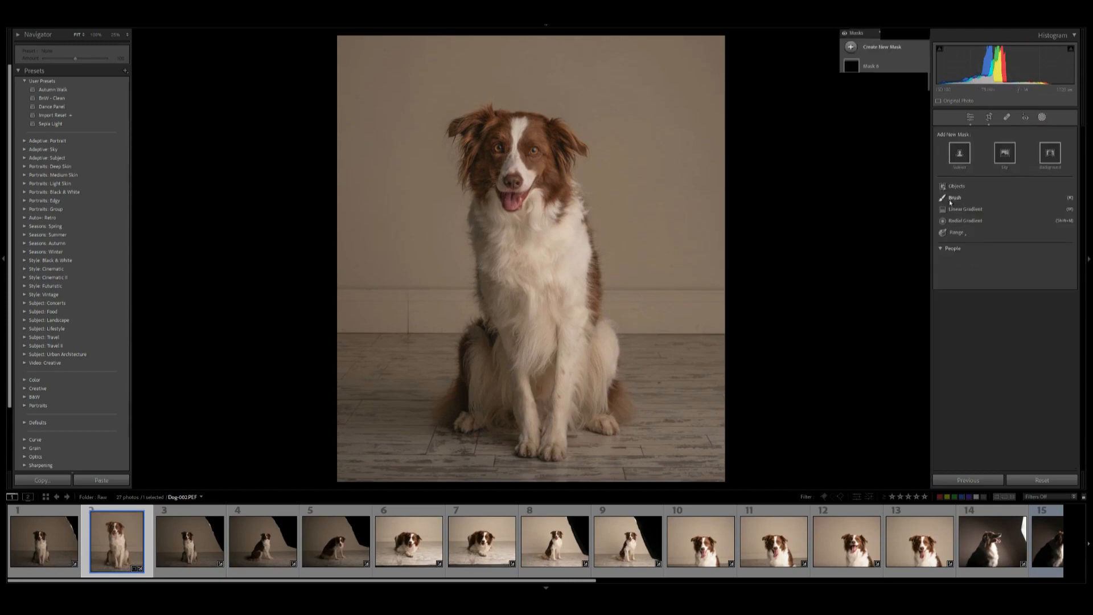
scroll(535, 148, "up", 4)
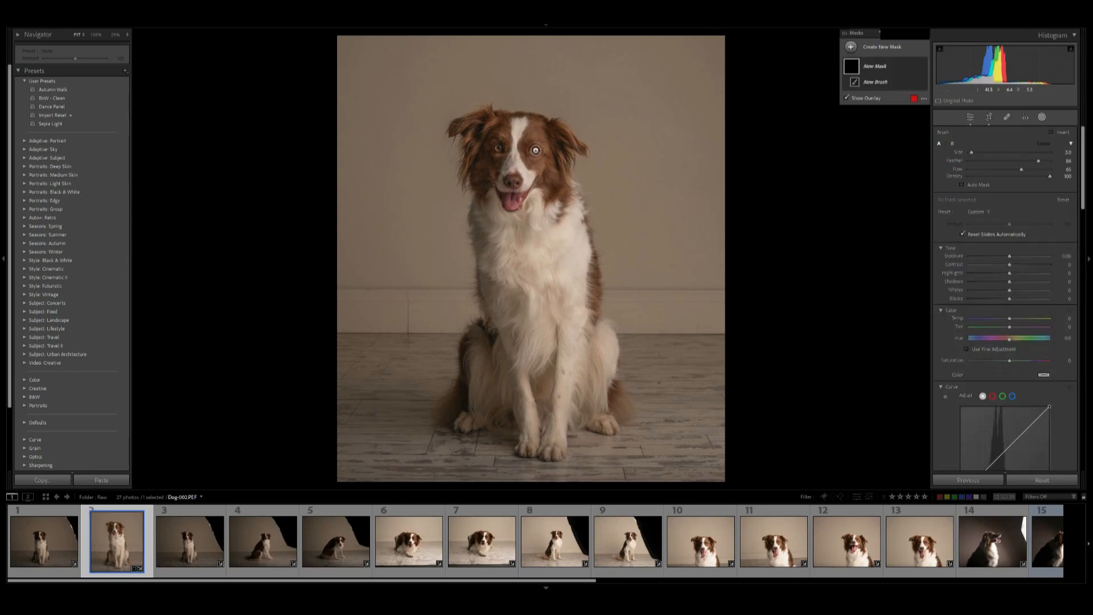
mouse_move(532, 142)
left_mouse_down()
mouse_move(540, 162)
mouse_move(499, 149)
mouse_move(488, 160)
mouse_move(493, 132)
left_mouse_up()
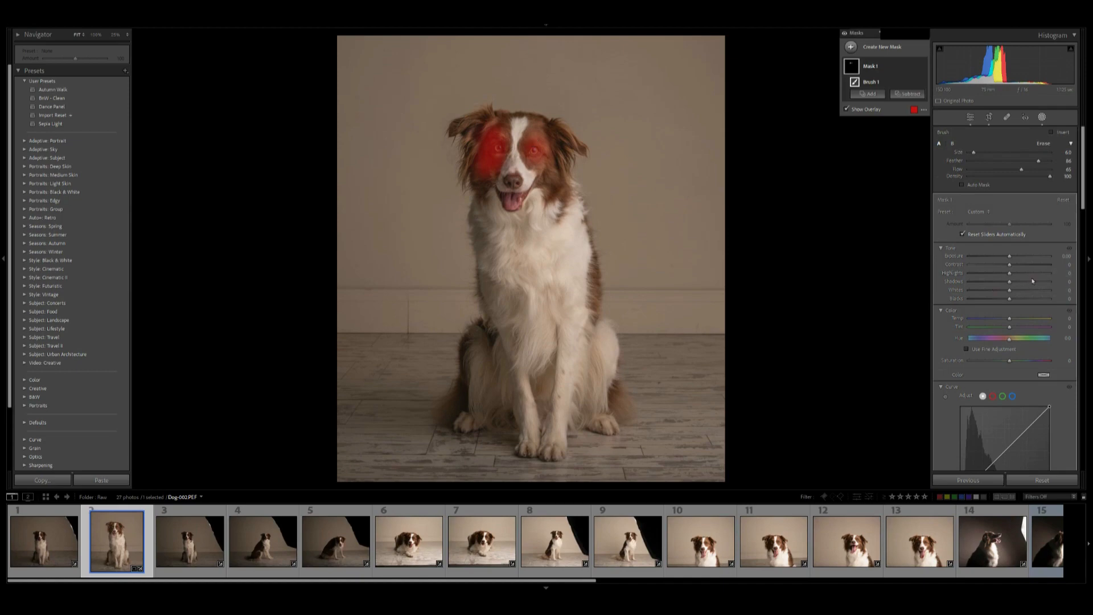
mouse_move(1009, 274)
left_mouse_down()
mouse_move(1036, 274)
mouse_move(1012, 256)
mouse_move(1019, 266)
left_mouse_up()
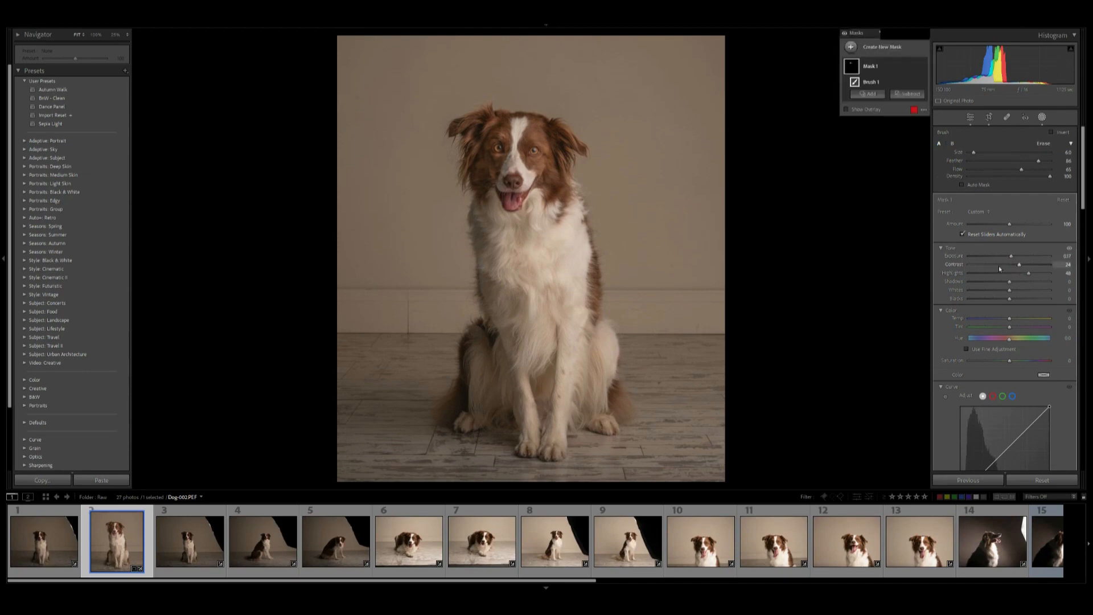
Paint a second brush mask over the dog's white chest and lower the mask's highlights to about -75.
left_click(851, 46)
left_click(891, 126)
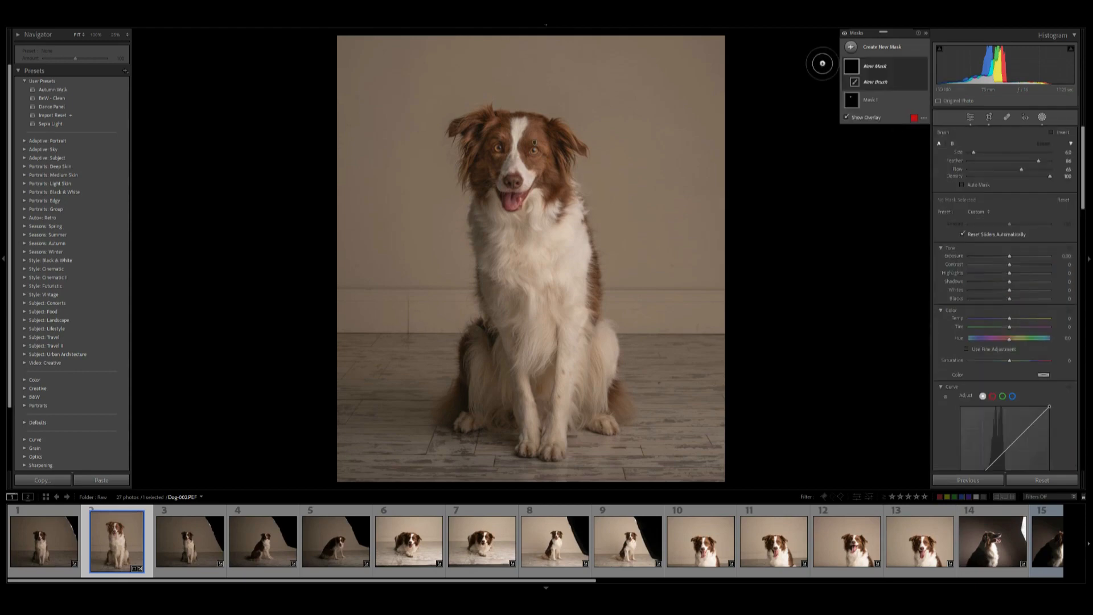
mouse_move(561, 239)
left_mouse_down()
mouse_move(567, 279)
mouse_move(575, 224)
mouse_move(562, 198)
mouse_move(557, 261)
mouse_move(535, 246)
mouse_move(534, 214)
mouse_move(515, 252)
mouse_move(542, 326)
mouse_move(550, 283)
mouse_move(581, 318)
left_mouse_up()
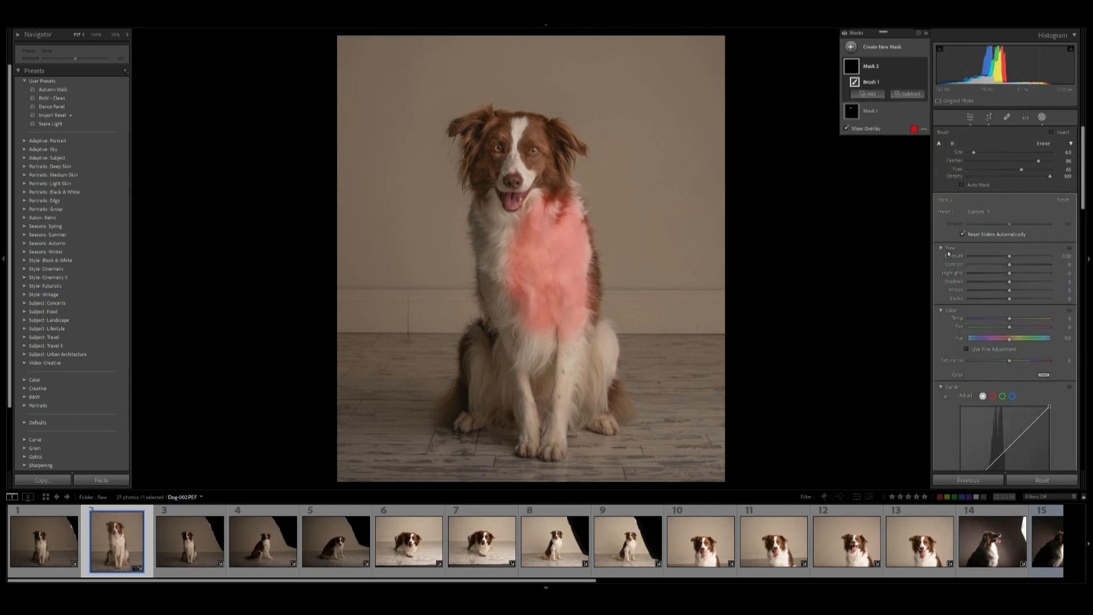
left_click_drag(969, 276, 978, 275)
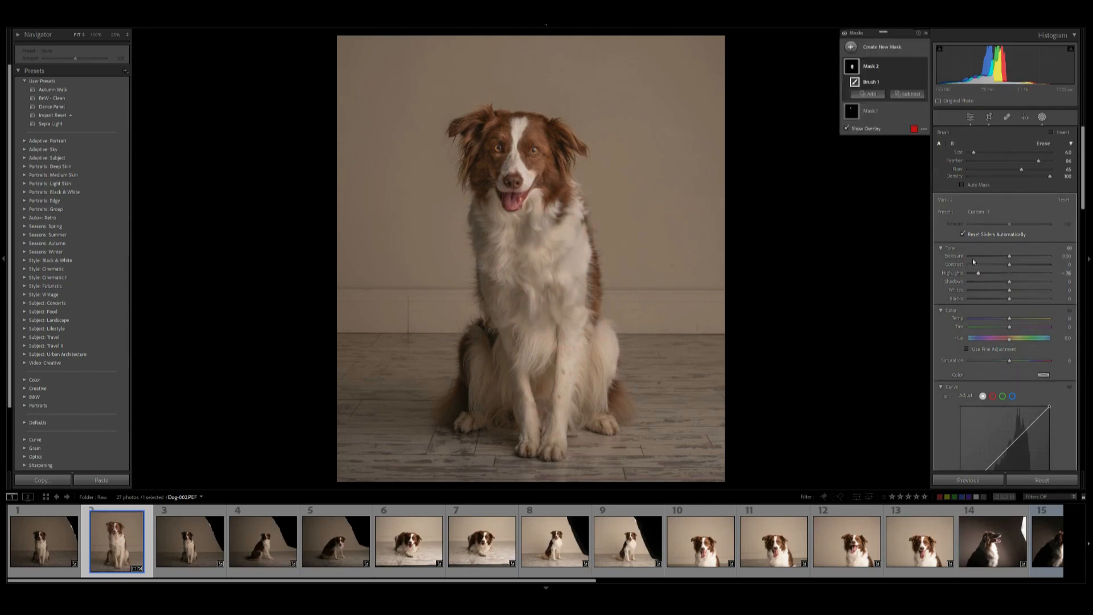
Extend the chest mask over the front legs, haunches and upper chest with a size 8 brush, and warm its temperature slightly.
mouse_move(555, 205)
left_mouse_down()
mouse_move(504, 234)
mouse_move(525, 350)
mouse_move(551, 377)
mouse_move(573, 373)
mouse_move(577, 388)
mouse_move(546, 416)
left_mouse_up()
left_click_drag(515, 387, 497, 373)
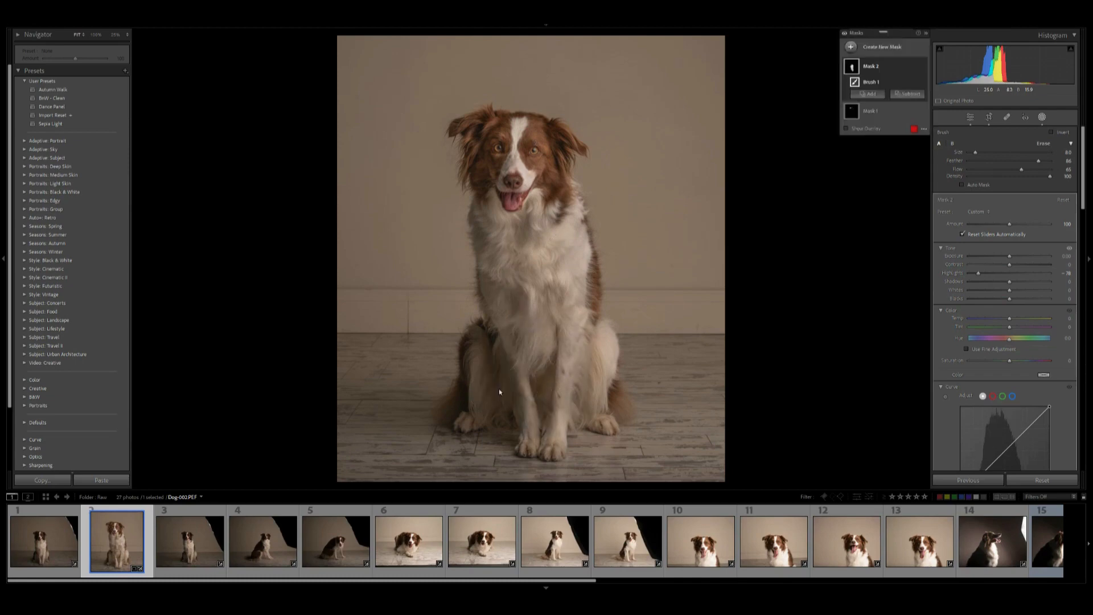
left_click_drag(586, 380, 597, 358)
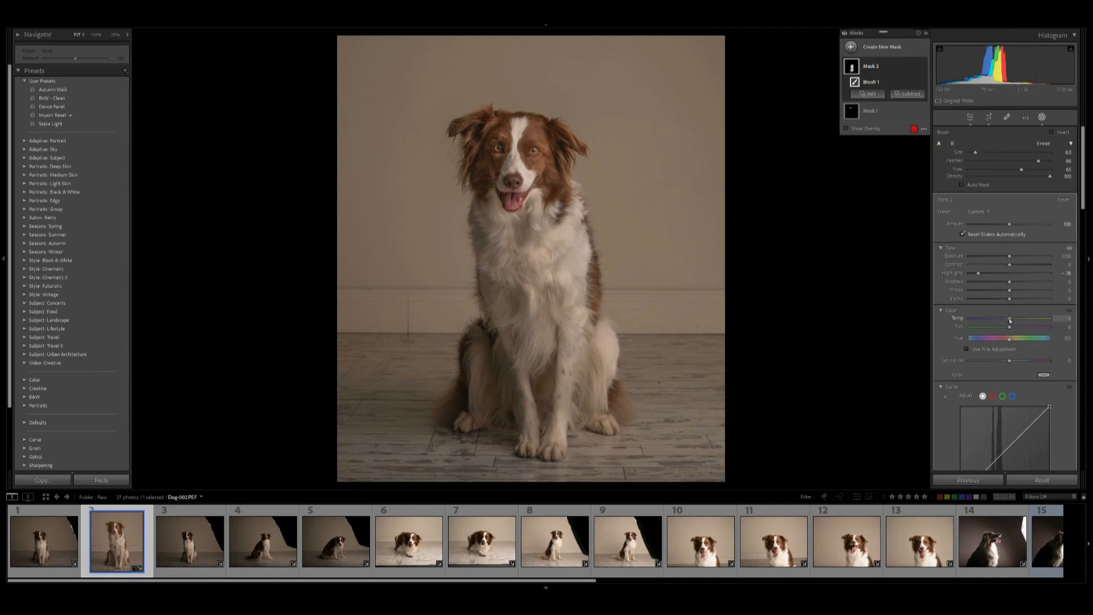
left_click_drag(1009, 318, 1012, 323)
mouse_move(490, 231)
left_mouse_down()
mouse_move(498, 269)
mouse_move(491, 219)
mouse_move(539, 232)
mouse_move(562, 212)
left_mouse_up()
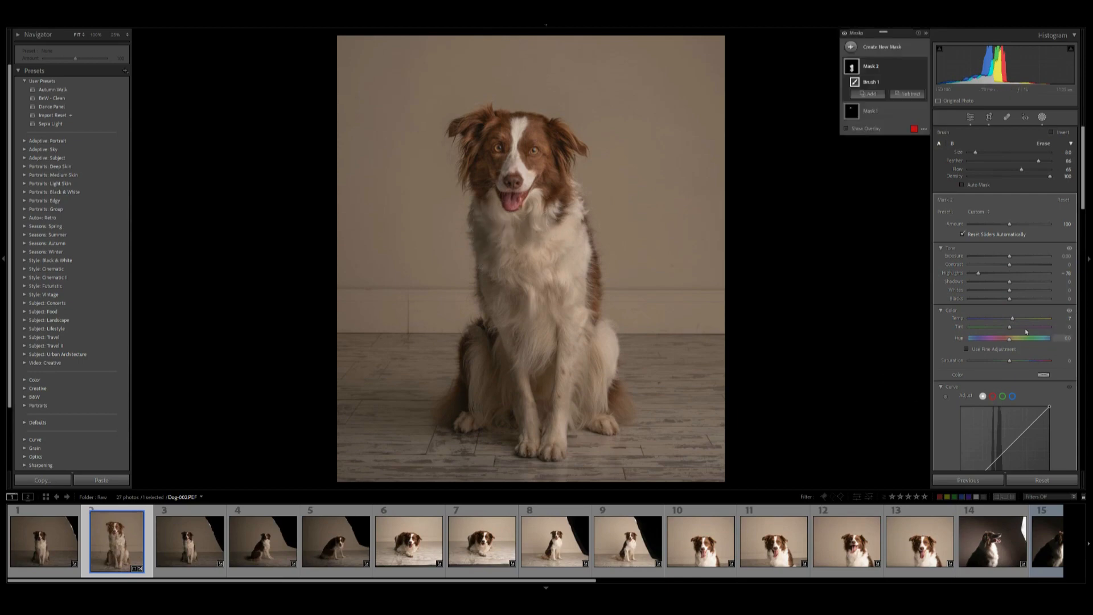
Warm the white fur mask's temperature slightly further, close masking, and compare the photo with its unedited version.
left_click_drag(1013, 323, 1016, 319)
left_click(1043, 118)
key("backslash")
key("backslash")
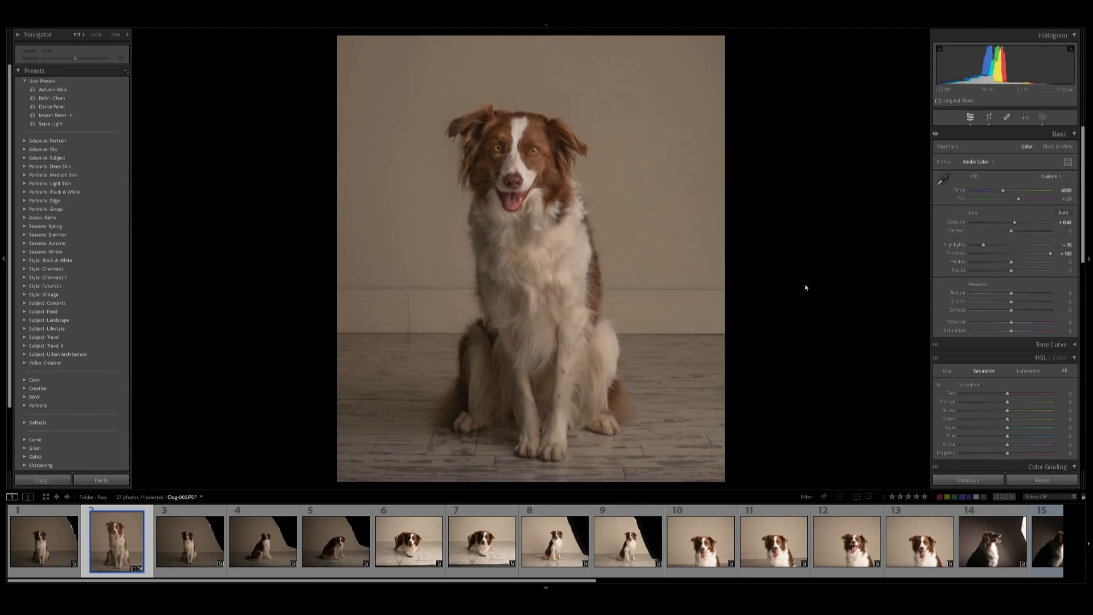
key("backslash")
key("backslash")
Heal the vertical seam in the baseboard beside the dog, sampling from the clean board next to it.
left_click_drag(406, 312, 536, 345)
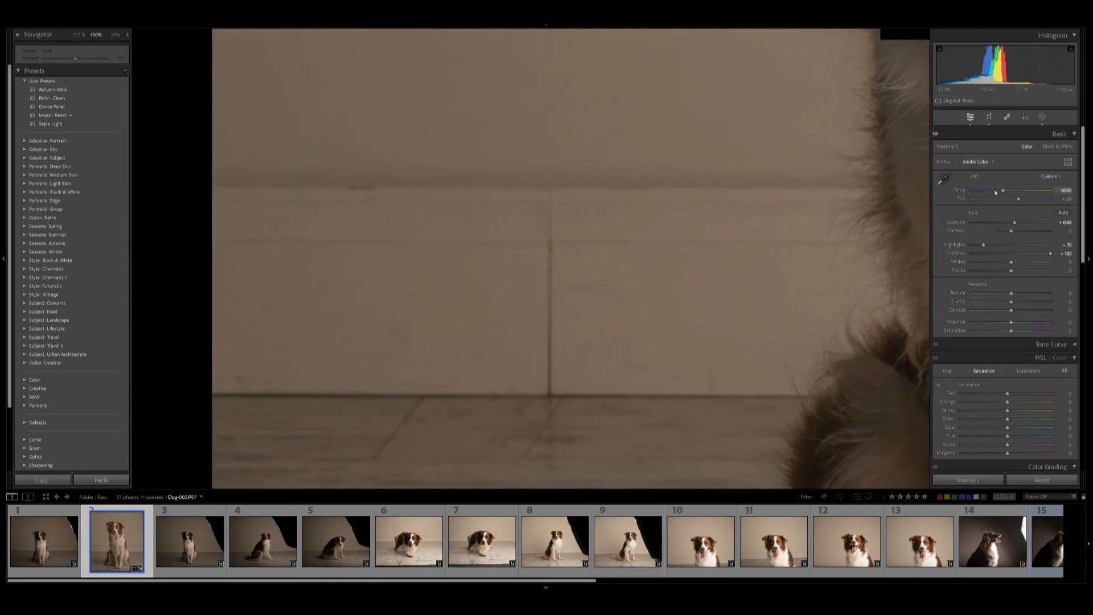
left_click(1007, 118)
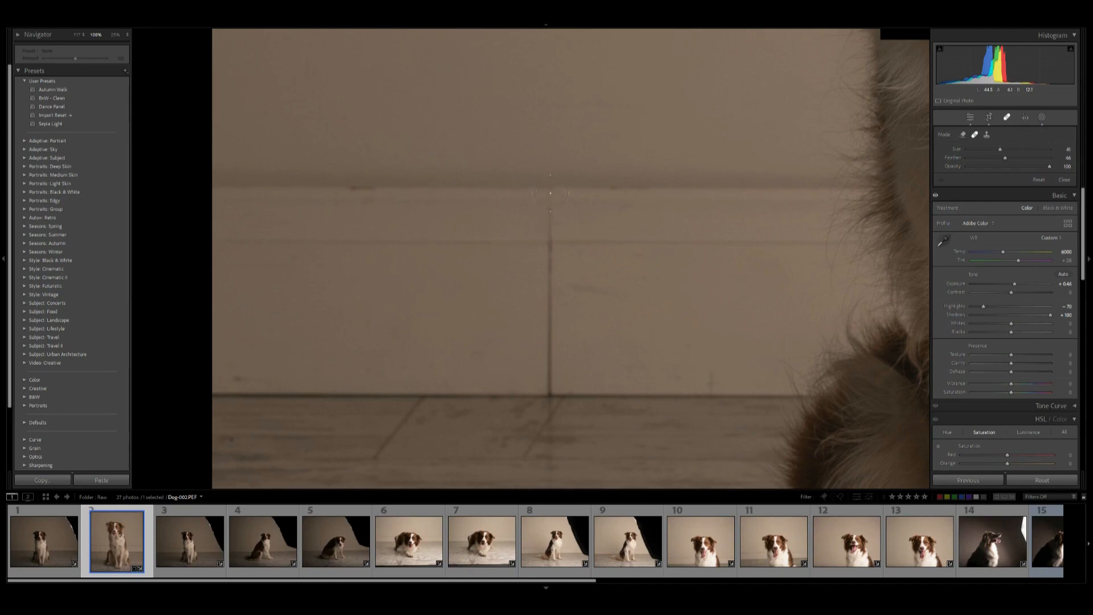
left_click_drag(551, 193, 546, 389)
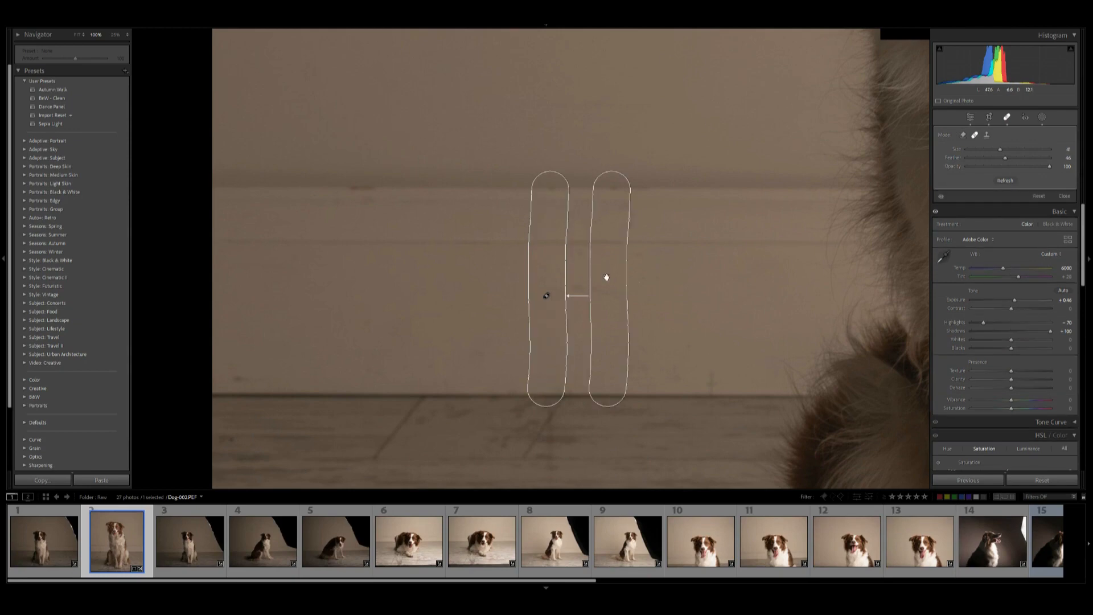
mouse_move(614, 225)
left_mouse_down()
mouse_move(670, 227)
mouse_move(665, 218)
left_mouse_up()
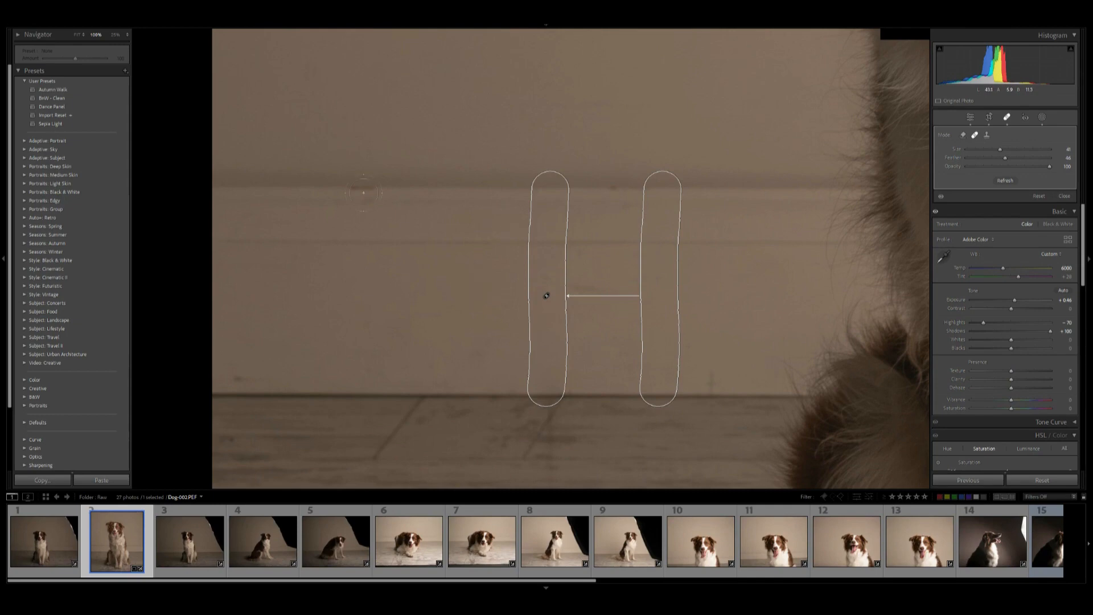
left_click(1006, 117)
left_click(762, 246)
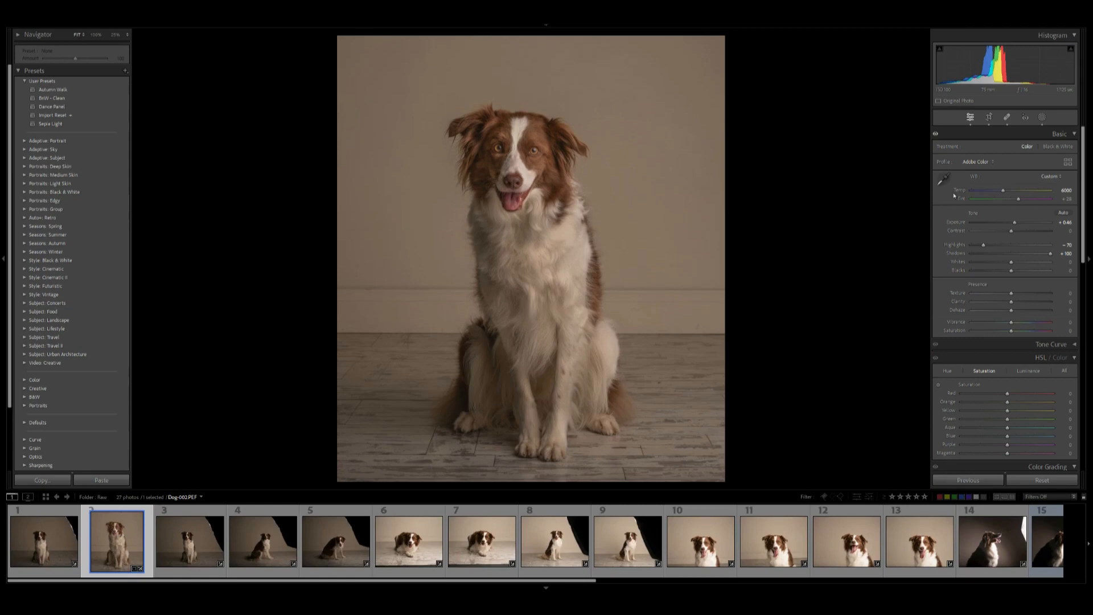
Try darkening the photo's edges with a negative post-crop vignette, and return its amount to nearly zero.
left_click_drag(1084, 194, 1090, 395)
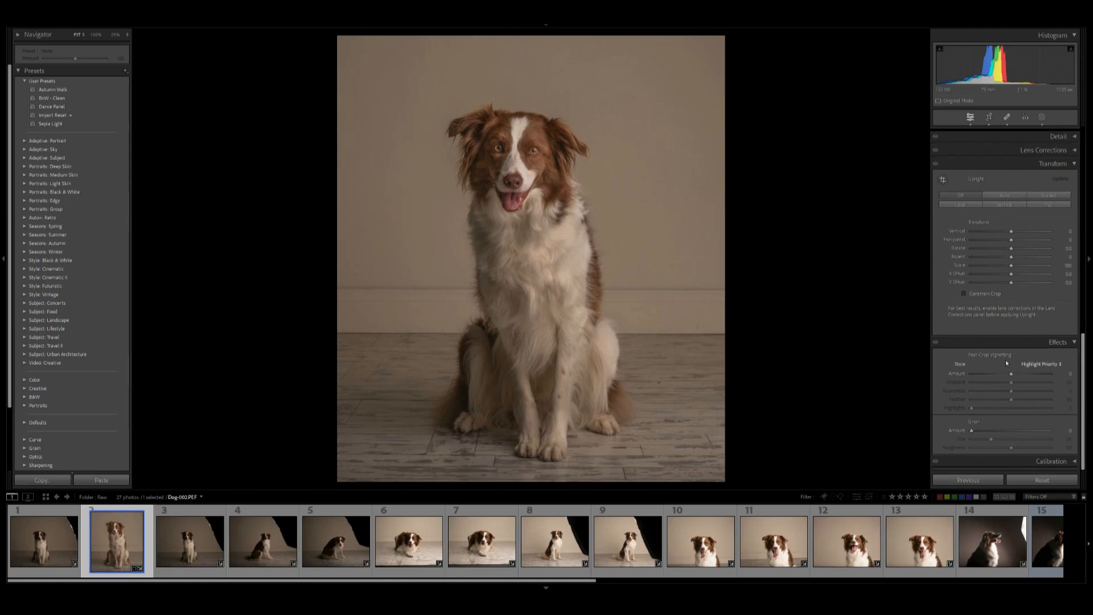
left_click_drag(1003, 374, 995, 372)
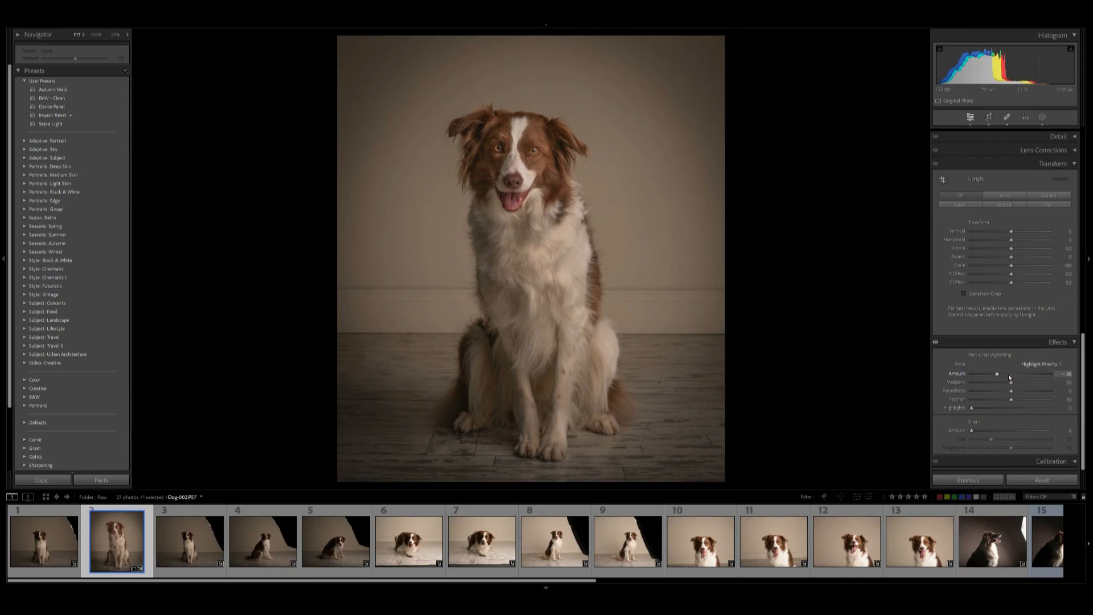
left_click_drag(1008, 374, 1012, 374)
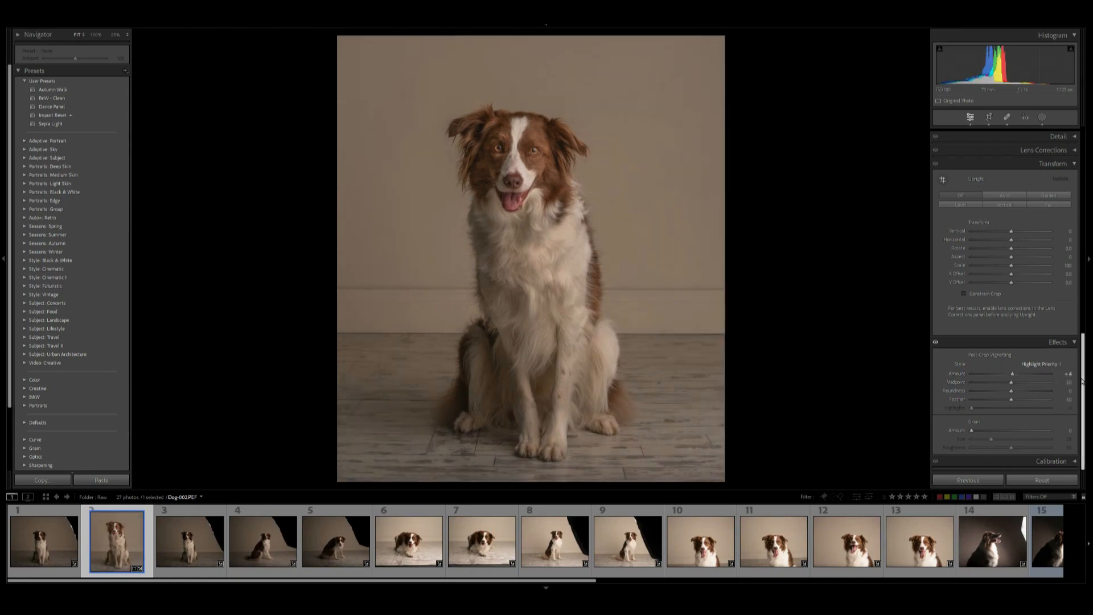
Add a linear gradient mask over the wall left of the dog with exposure about -0.47 and temperature about 12.
scroll(1029, 388, "up", 10)
left_click(1042, 117)
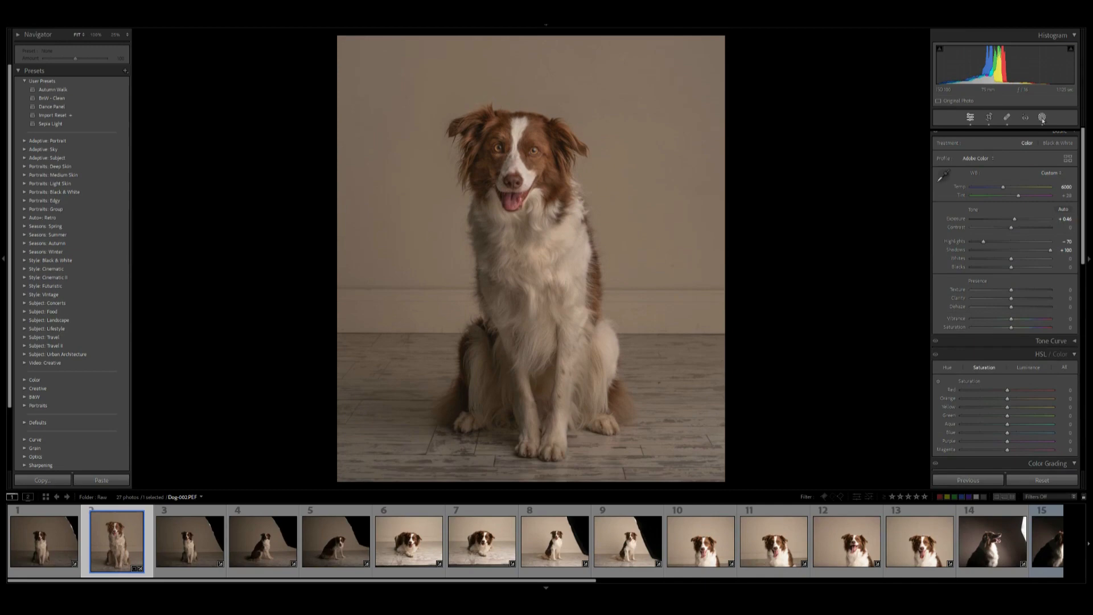
left_click(850, 47)
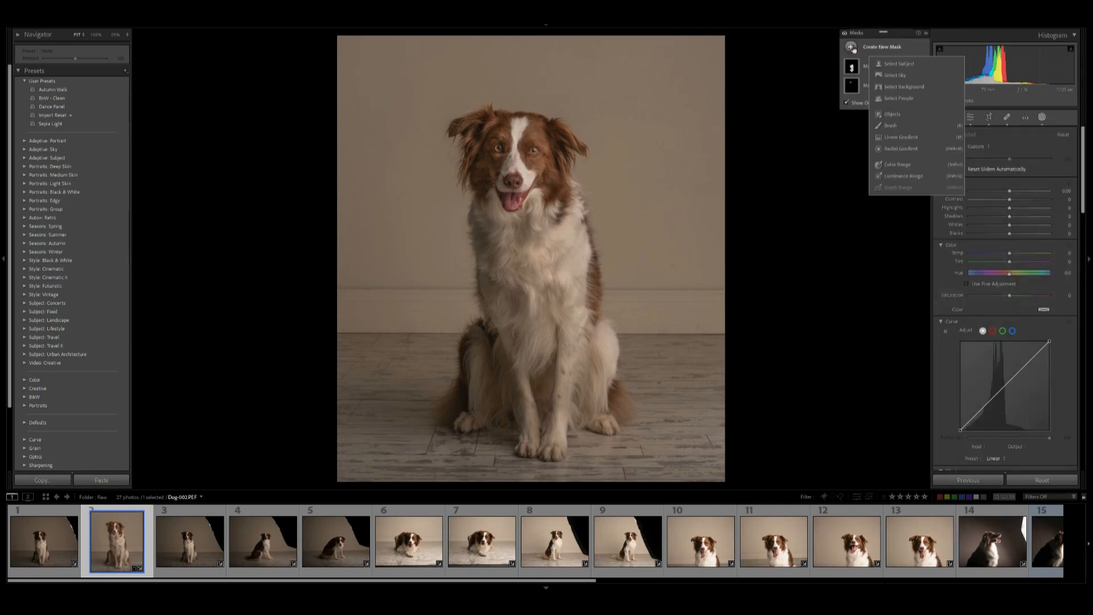
left_click(890, 139)
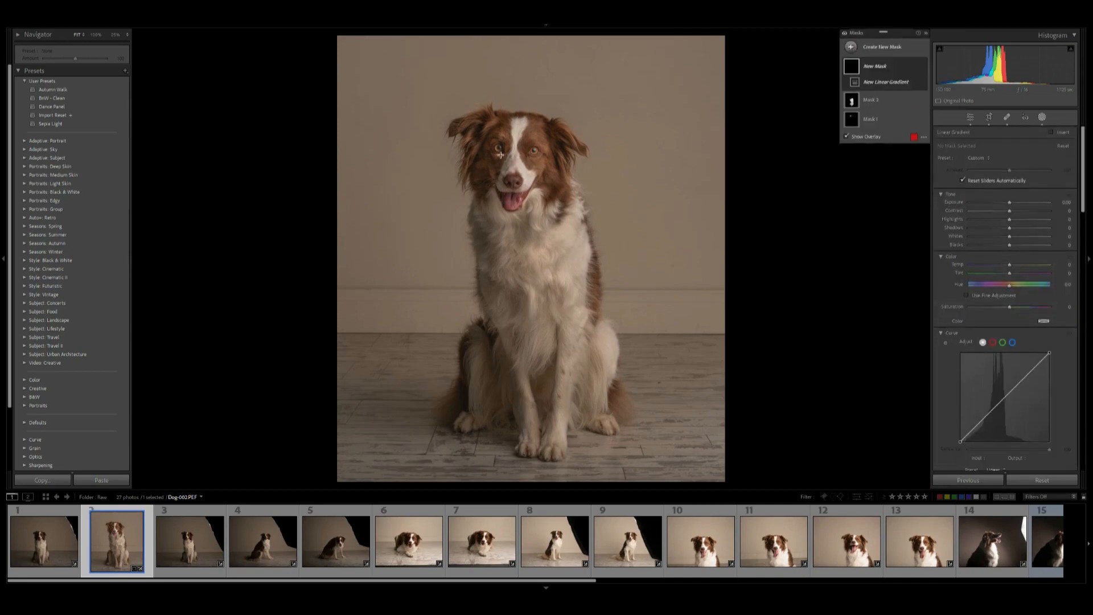
left_click_drag(404, 180, 490, 203)
left_click_drag(1002, 204, 1006, 206)
left_click_drag(1012, 265, 1016, 270)
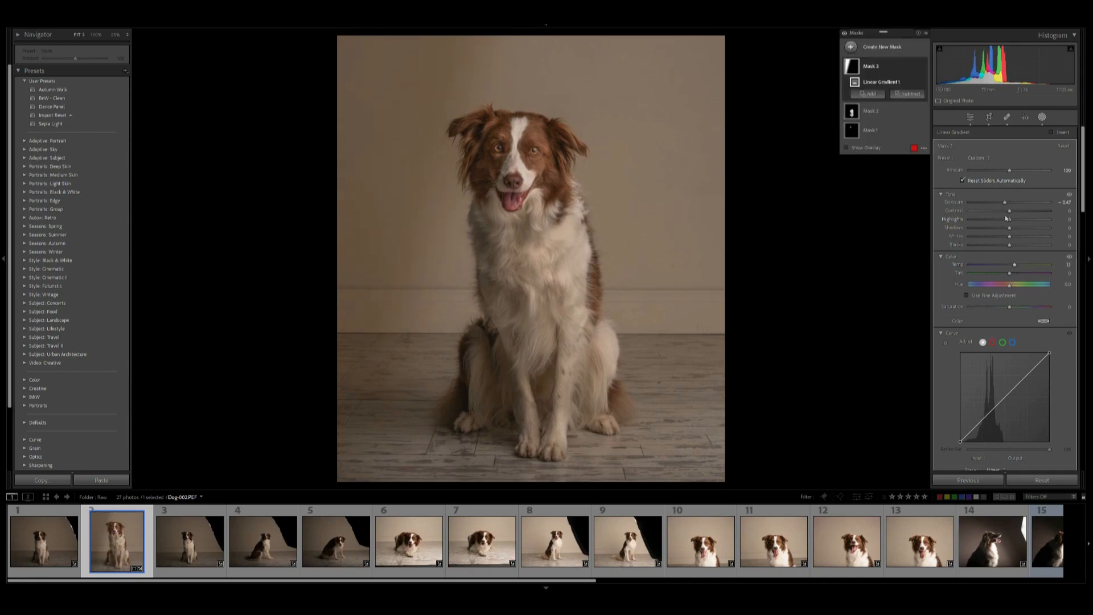
Add a linear gradient mask over the wall right of the dog with exposure about -0.6 and a warmer temperature.
left_click(850, 46)
left_click(901, 138)
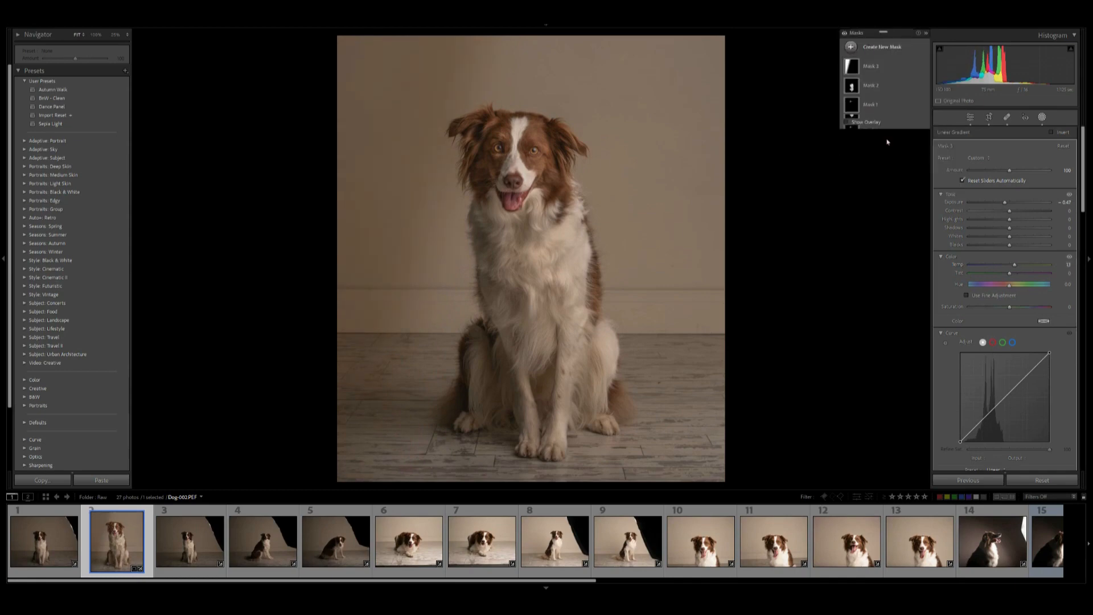
left_click_drag(655, 190, 614, 204)
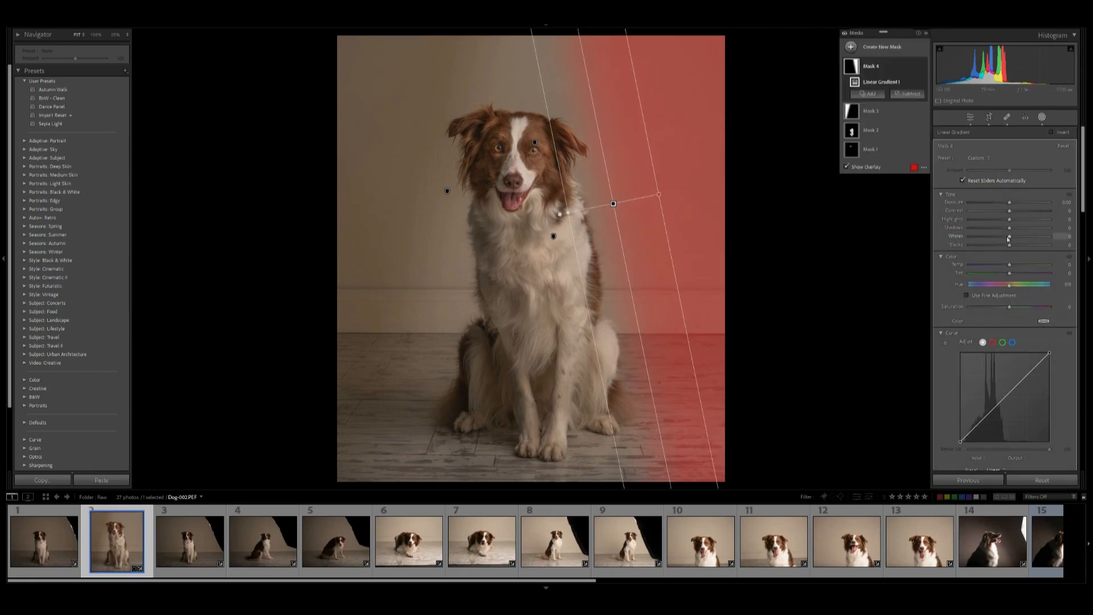
left_click_drag(1002, 203, 1003, 203)
left_click_drag(999, 264, 1015, 267)
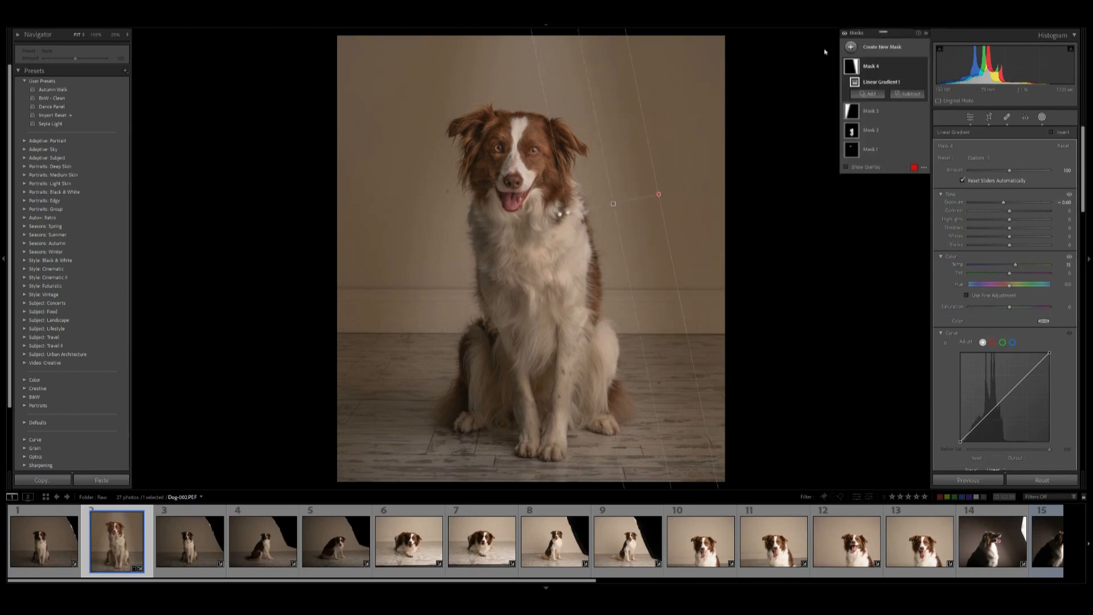
Add a linear gradient mask rising from the floor to the dog's chest, with exposure about -0.54 and temperature about 17.
left_click(862, 49)
left_click(886, 139)
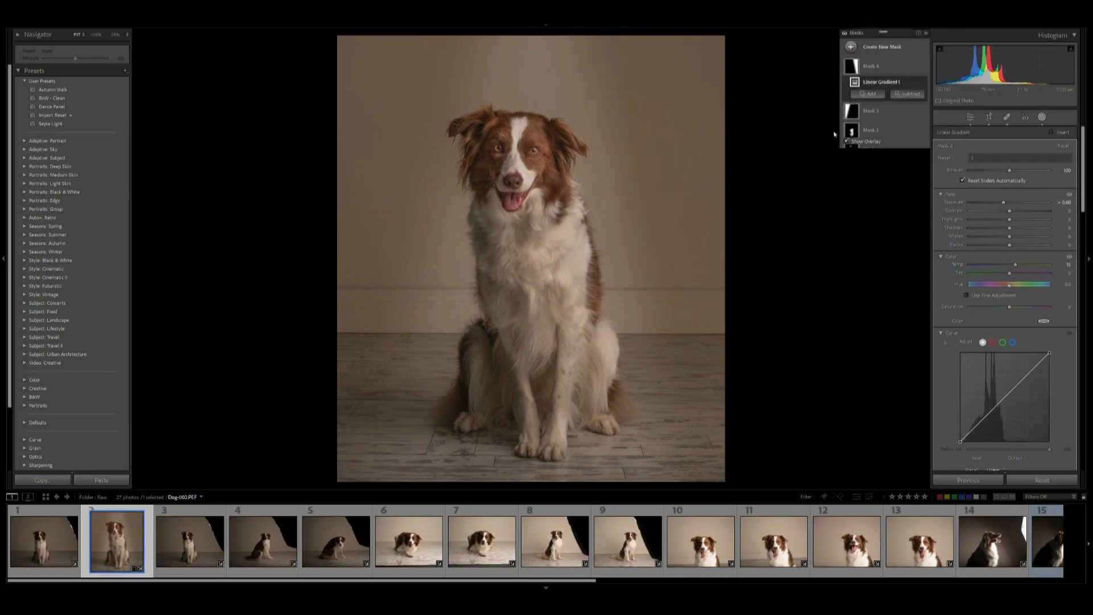
left_click_drag(537, 427, 537, 227)
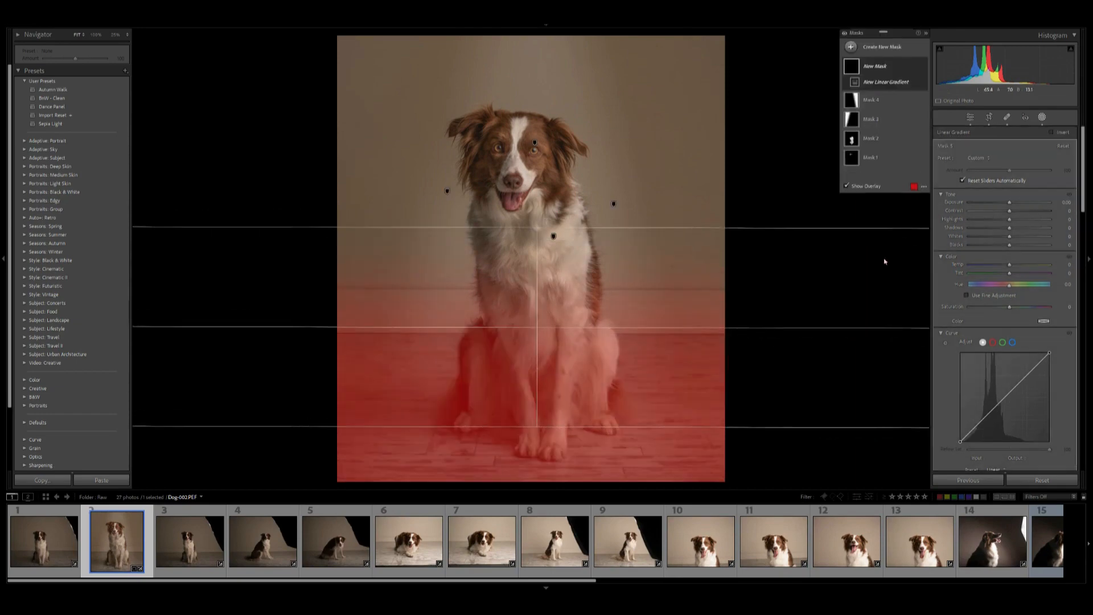
left_click_drag(1009, 202, 1005, 209)
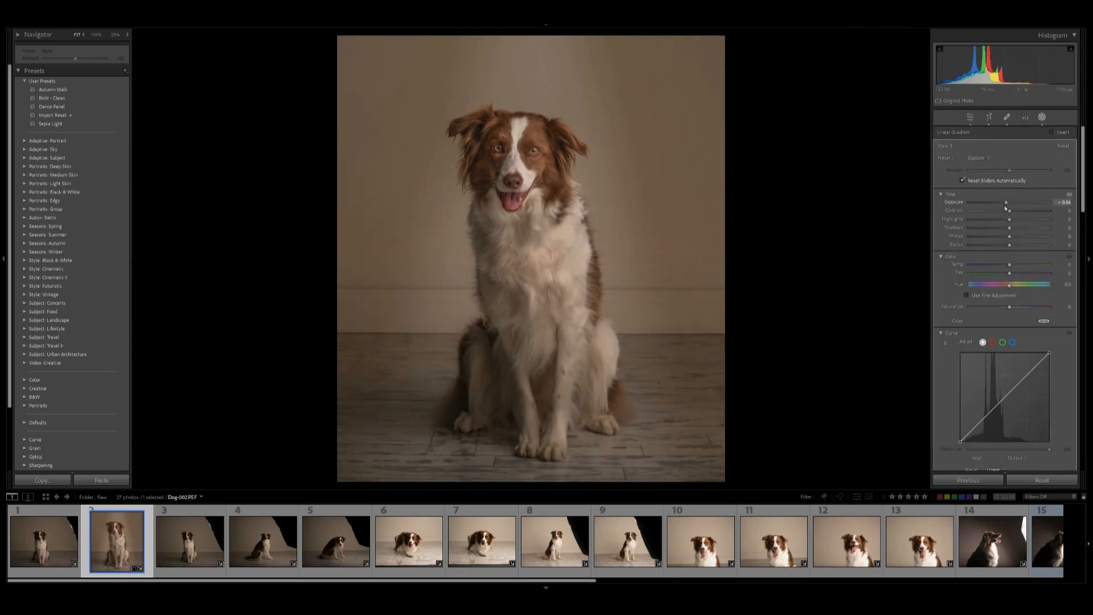
left_click_drag(1010, 267, 1017, 264)
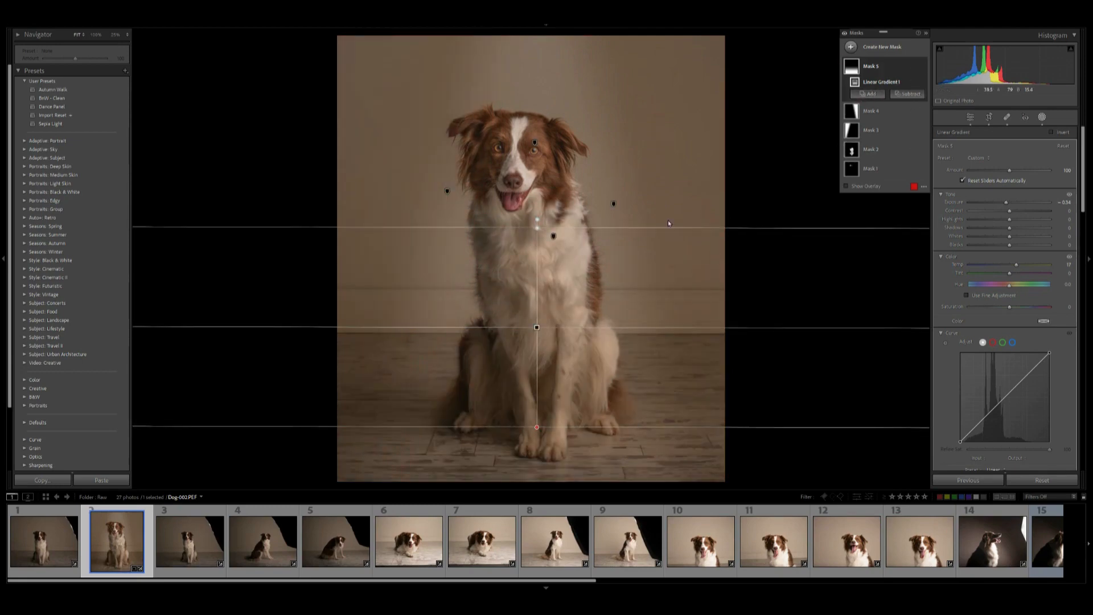
Close masking and compare the photo before and after the edits, checking the darkened background and floor.
left_click(1041, 117)
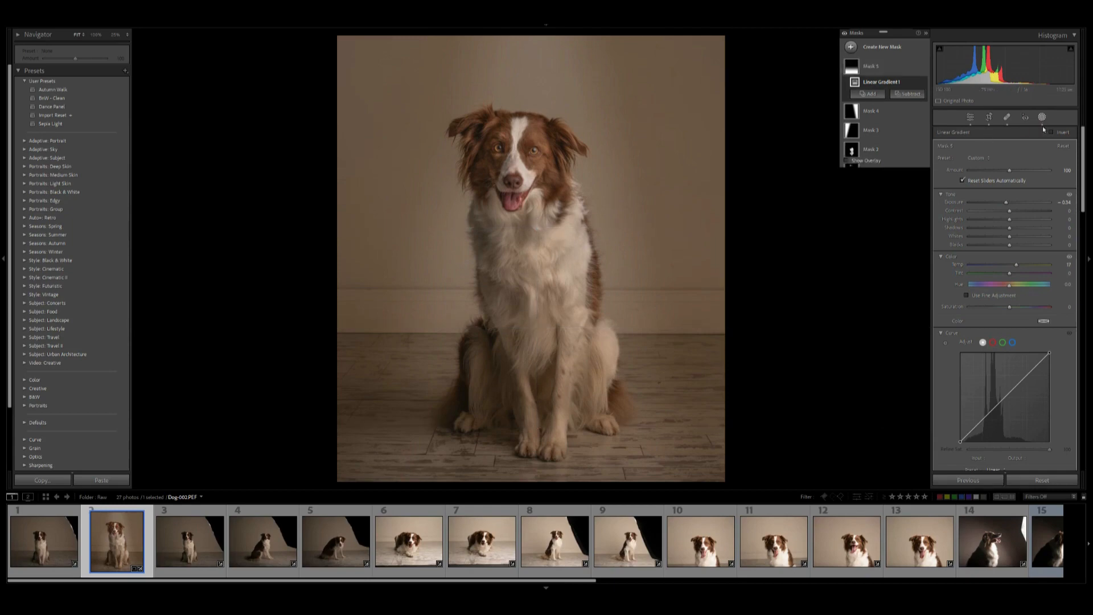
key("backslash")
key("backslash")
key("backslash")
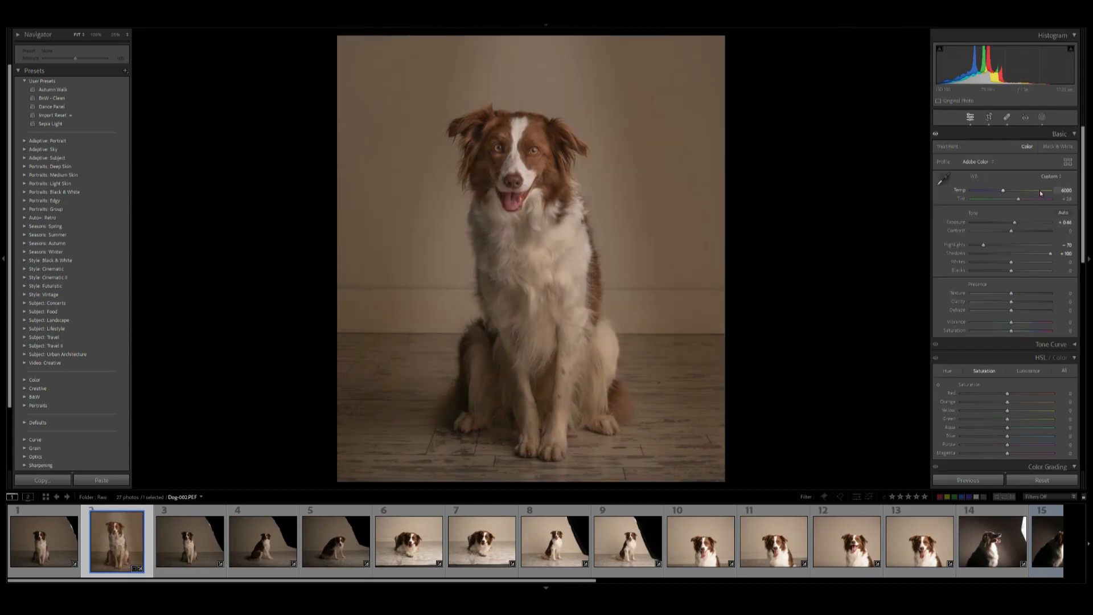
key("backslash")
key("backslash")
key("backslash")
Grade the shadows a faint orange with saturation 2, and lower the shadow luminance to about -28.
left_click_drag(1084, 188, 1088, 226)
scroll(1089, 226, "down", 5)
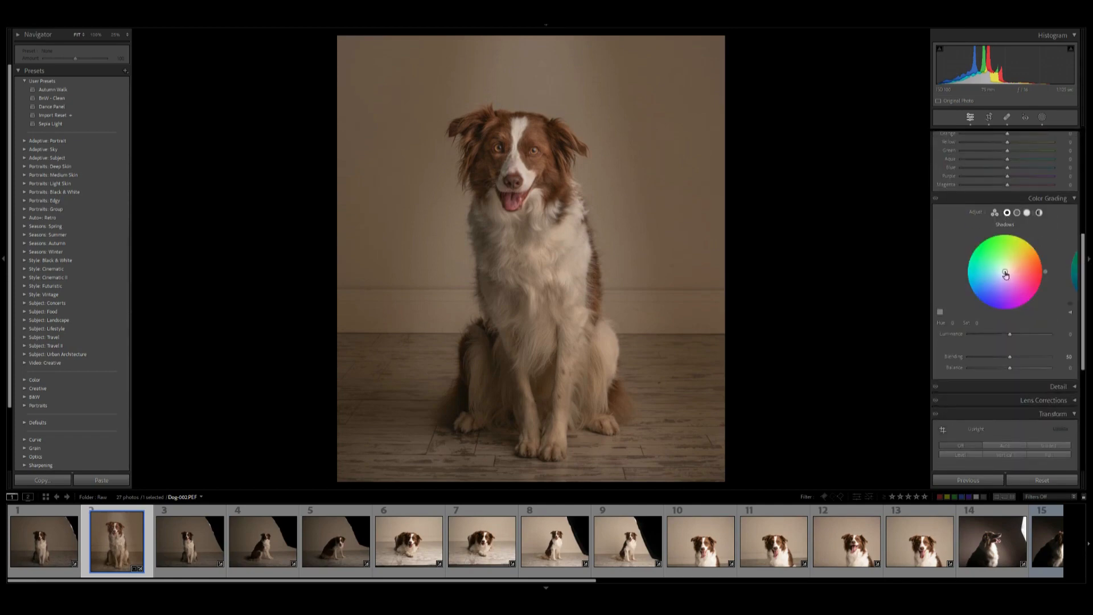
left_click_drag(1005, 272, 1042, 259)
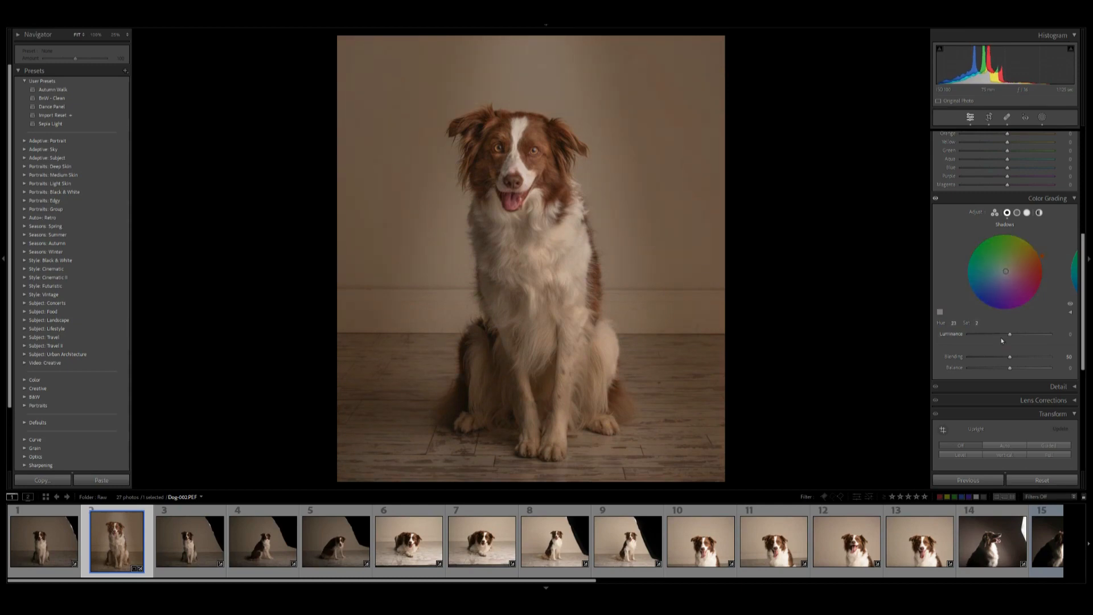
left_click_drag(1010, 334, 999, 343)
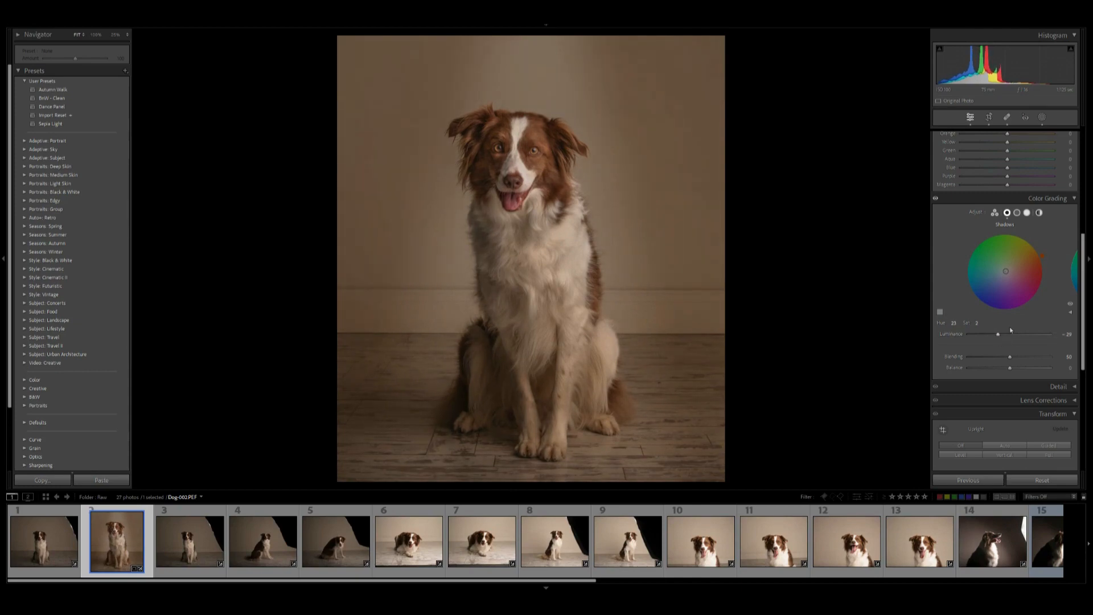
Grade the highlights warm yellow-orange with hue about 41 and saturation about 23, and raise their luminance to about +16.
left_click(1028, 213)
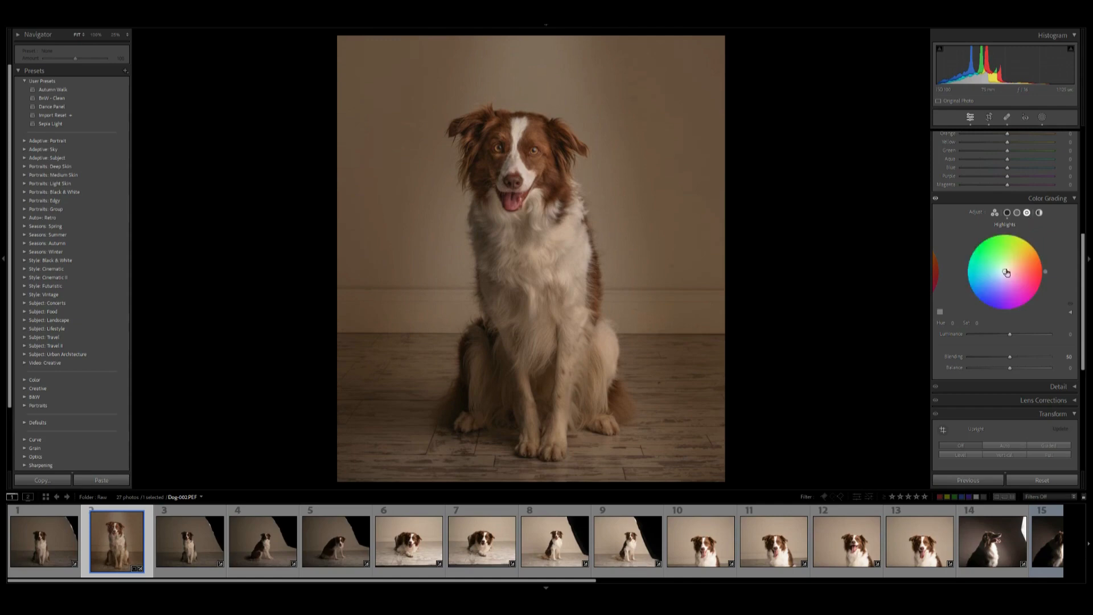
left_click_drag(1005, 273, 1012, 266)
mouse_move(1010, 334)
left_mouse_down()
mouse_move(985, 335)
mouse_move(1016, 334)
left_mouse_up()
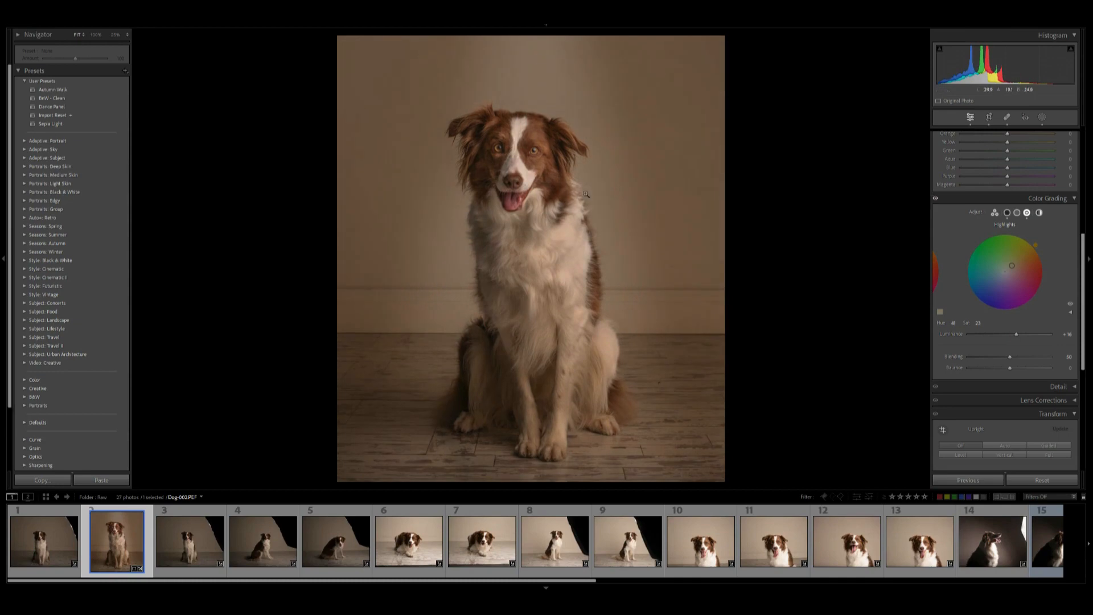
Lighten both side gradients, setting the right one's exposure to about -0.25, widen them towards the dog, and compare with the unedited photo.
left_click(1042, 117)
left_click(873, 107)
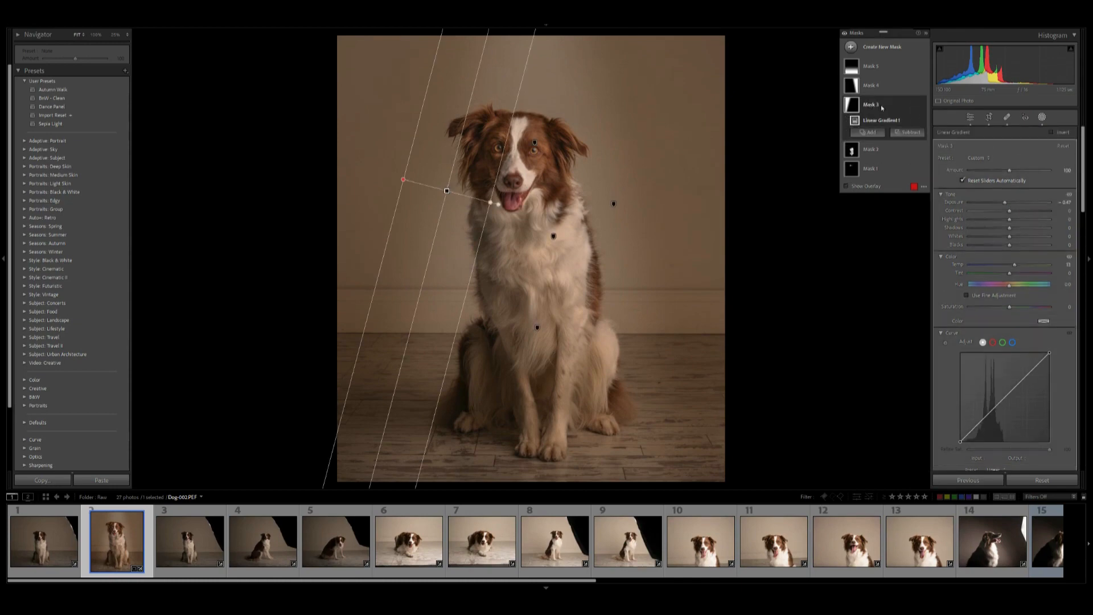
left_click_drag(1009, 202, 1009, 207)
left_click(880, 85)
left_click_drag(563, 214, 483, 229)
left_click_drag(574, 215, 590, 214)
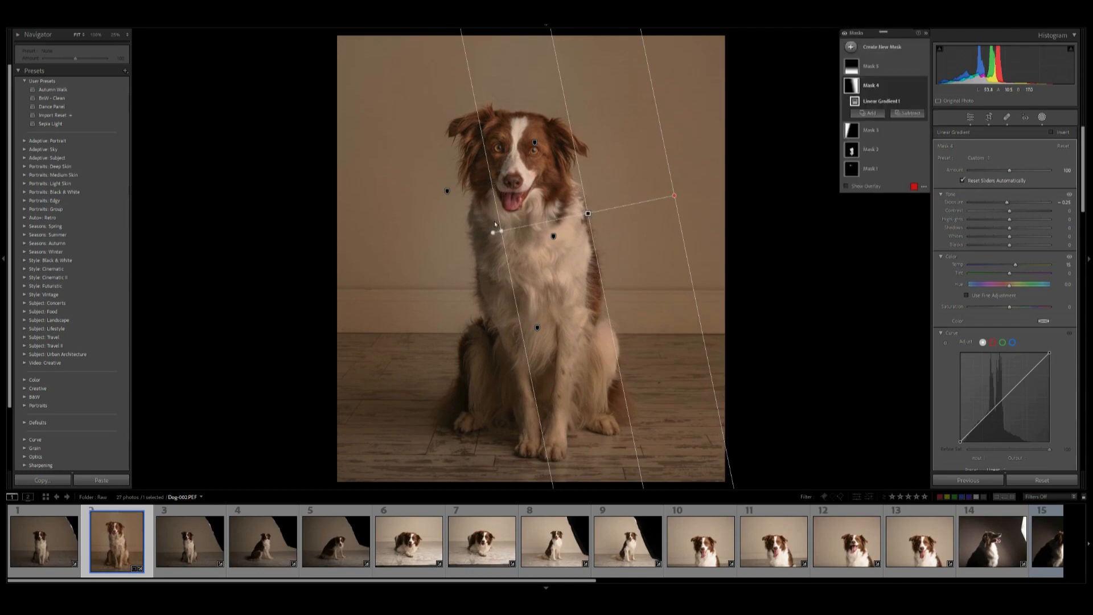
left_click(447, 193)
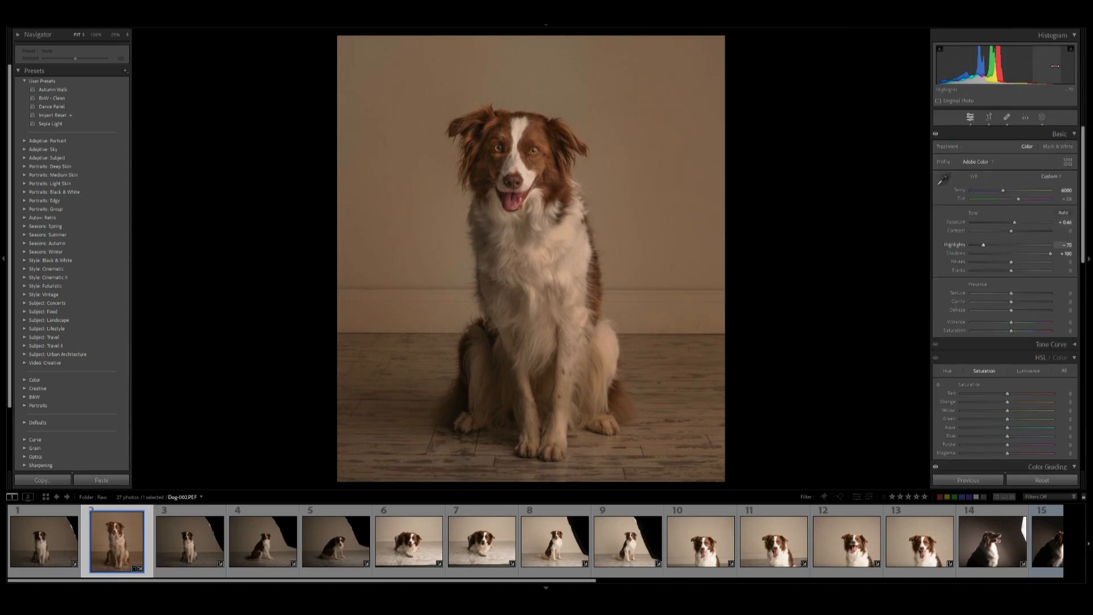
key("backslash")
key("backslash")
key("backslash")
key("backslash")
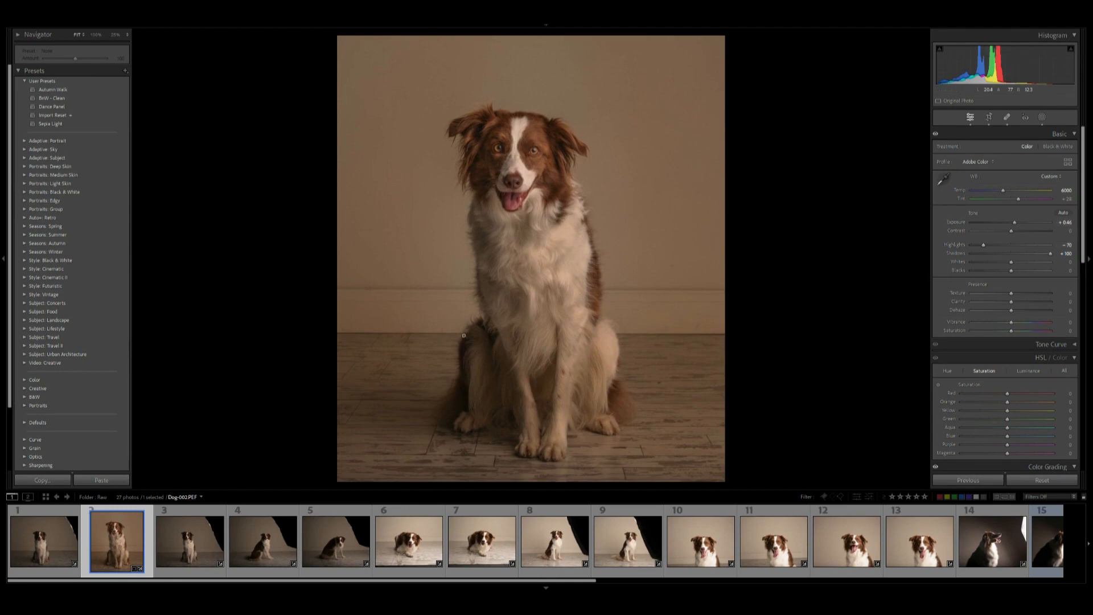
Raise the floor gradient mask's exposure to about -0.13, close masking, and compare the photo with its unedited version.
key("shift+w")
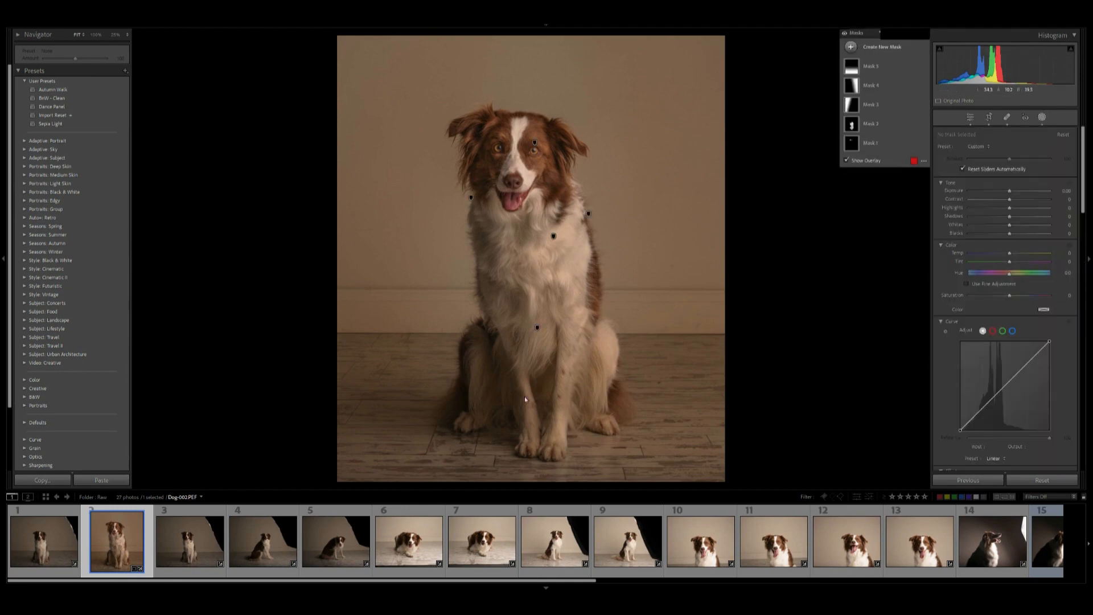
key("m")
left_click_drag(537, 427, 537, 228)
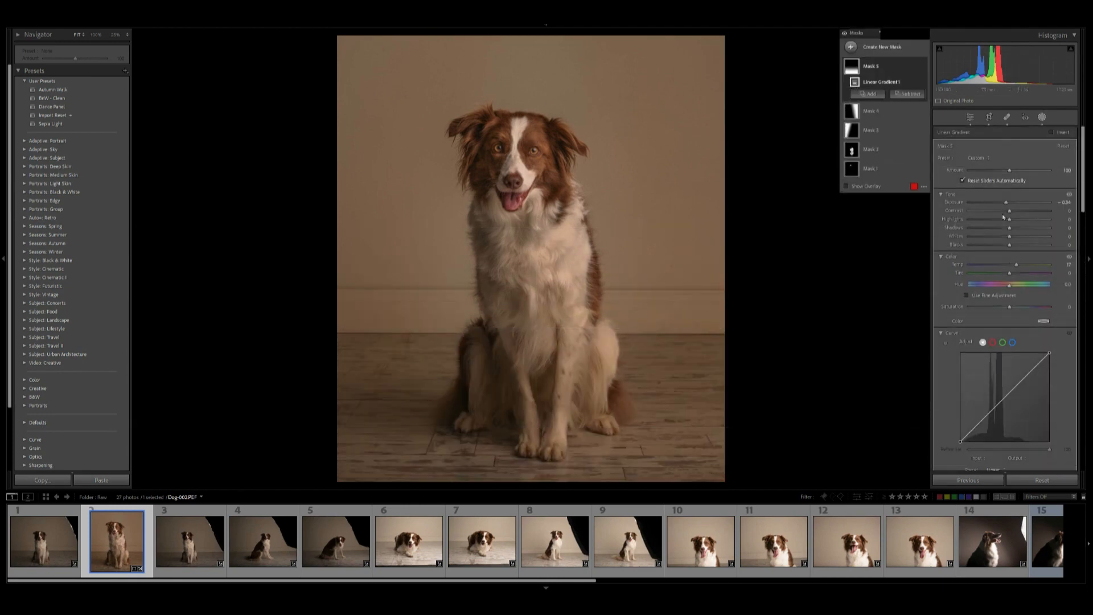
left_click_drag(1006, 203, 1009, 203)
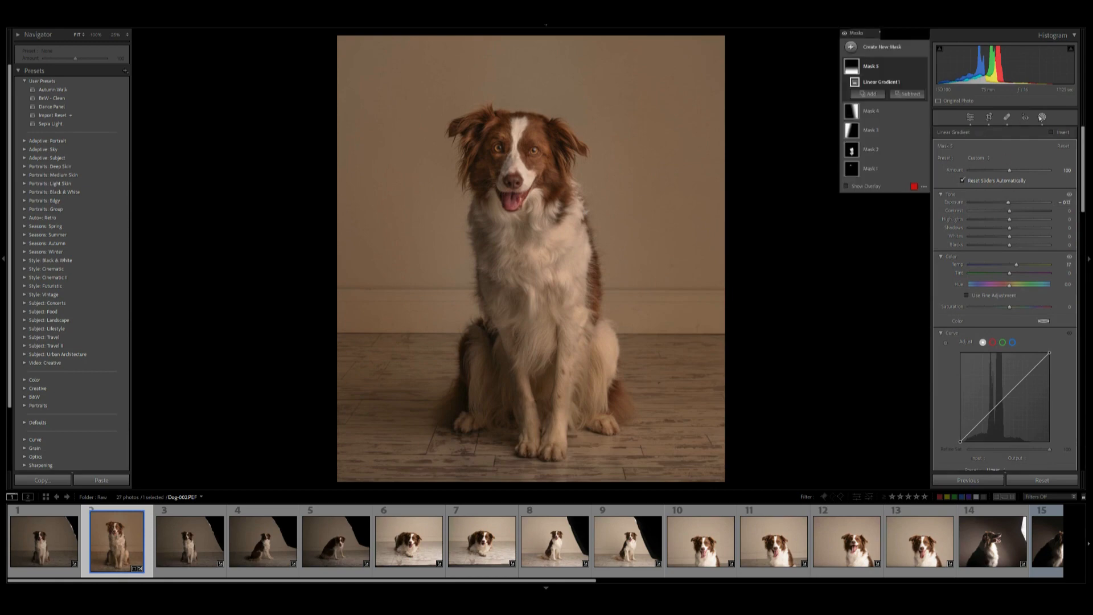
left_click(1041, 117)
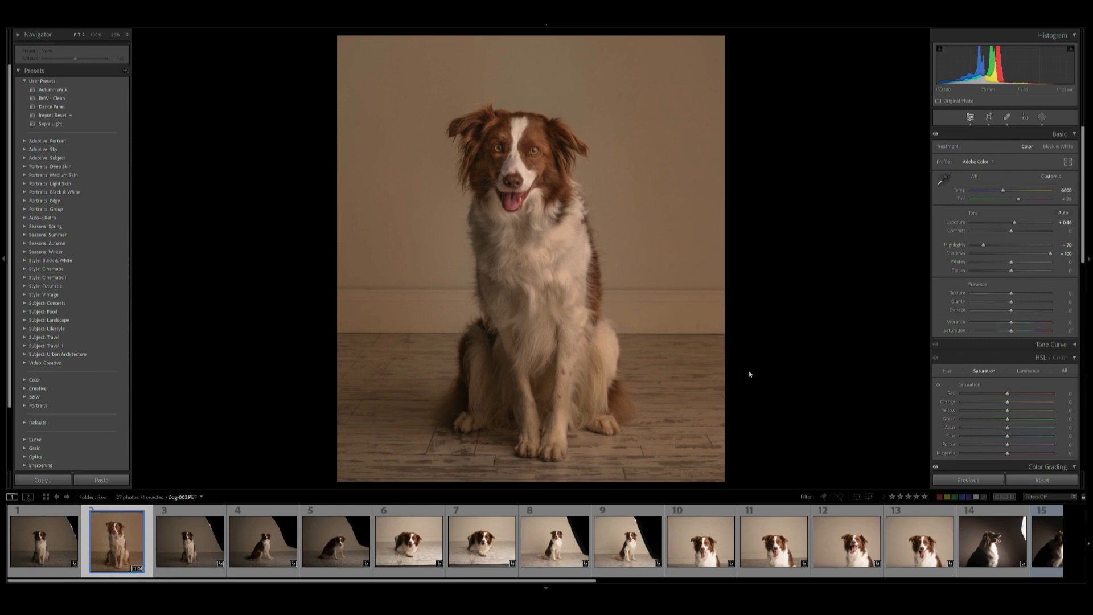
key("backslash")
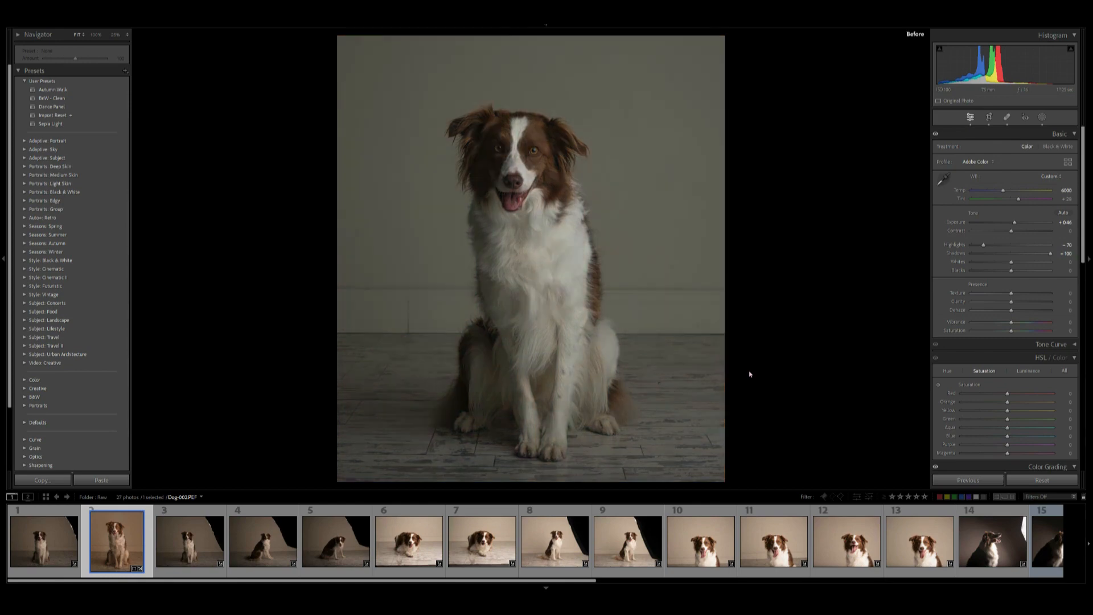
key("backslash")
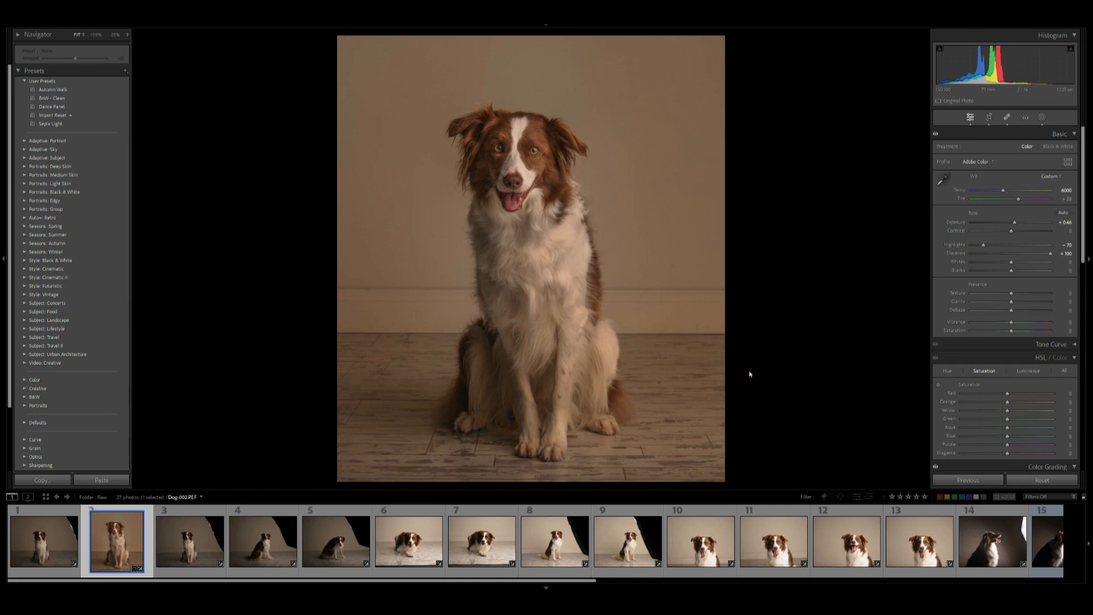